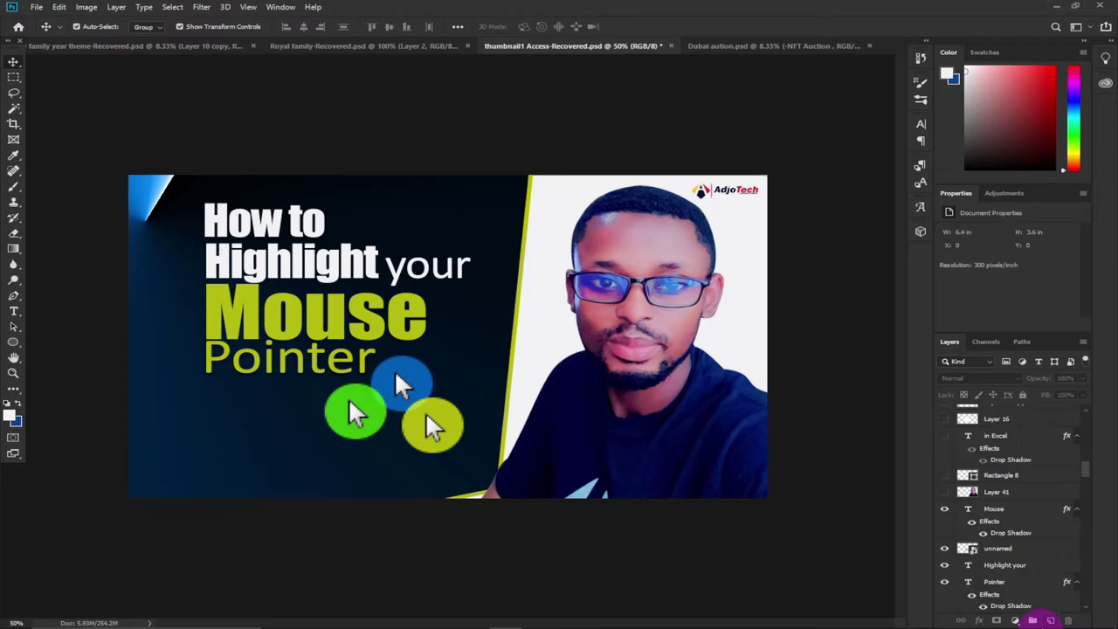
- Open Key-n-Stroke settings from the tray, lower the highlight opacity and enlarge its size
click(1016, 617)
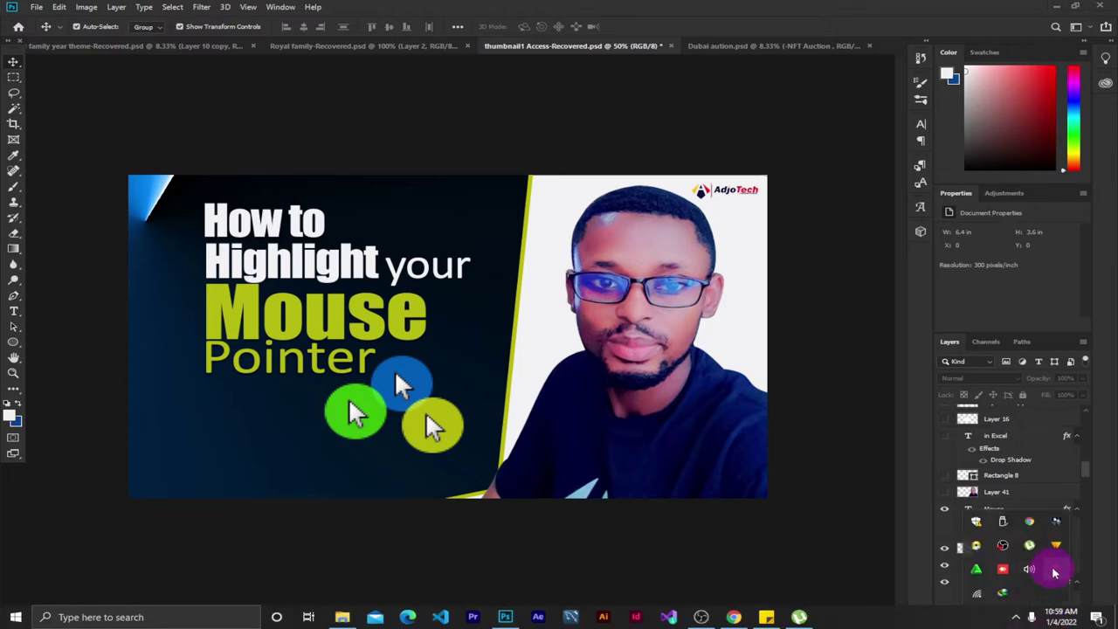
click(1055, 570)
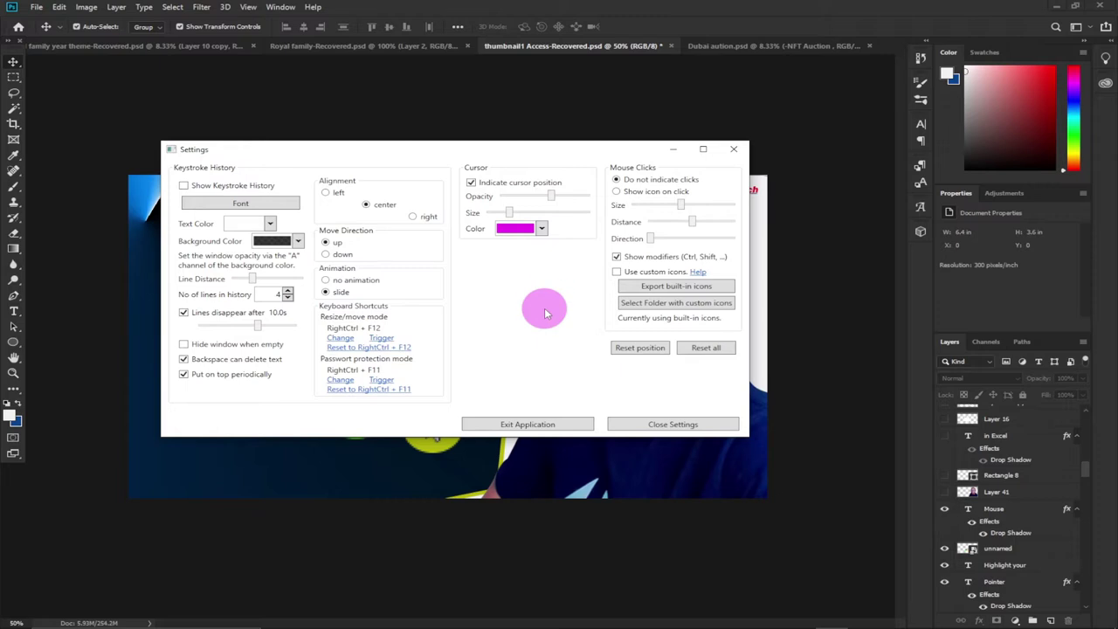
drag(555, 197, 522, 212)
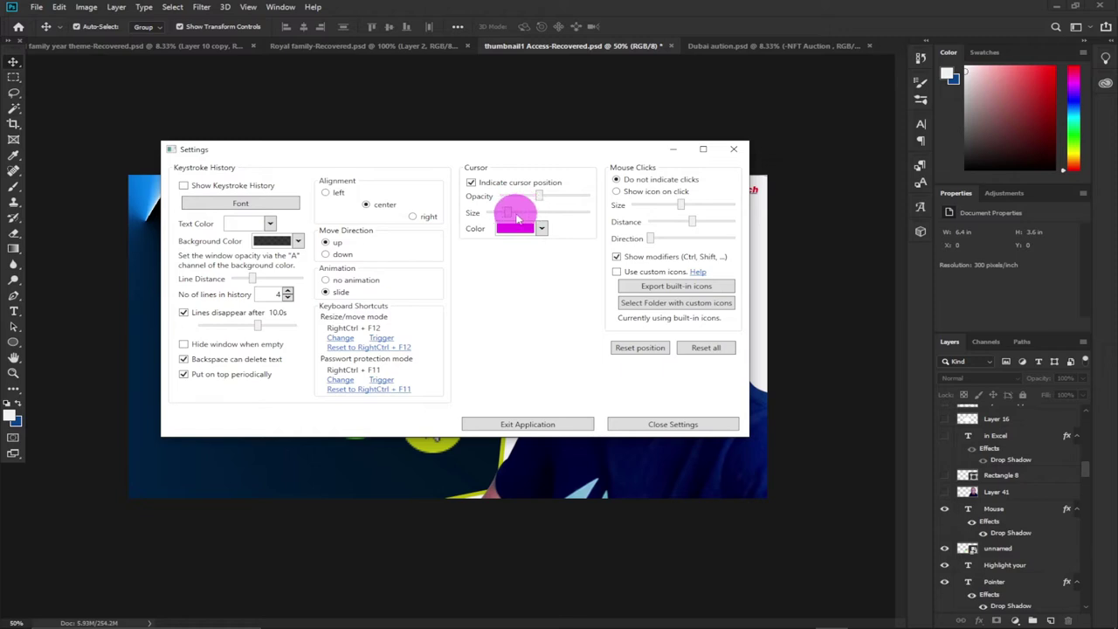
drag(513, 214, 560, 210)
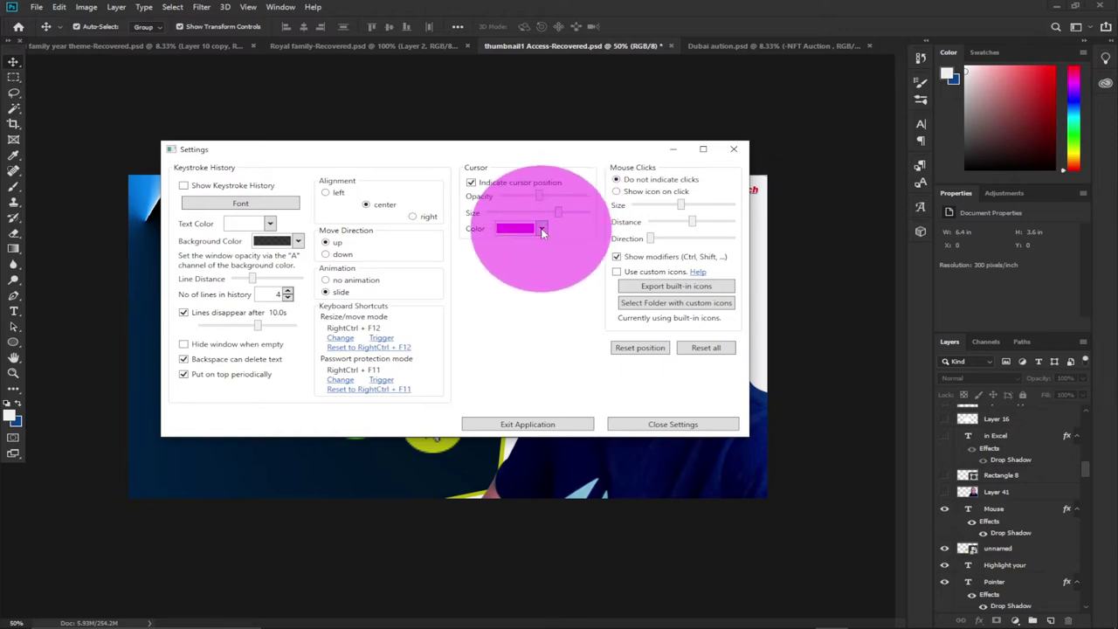
- Change the cursor highlight colour from pink to a bright orange-gold
click(542, 228)
click(646, 268)
click(585, 282)
click(630, 262)
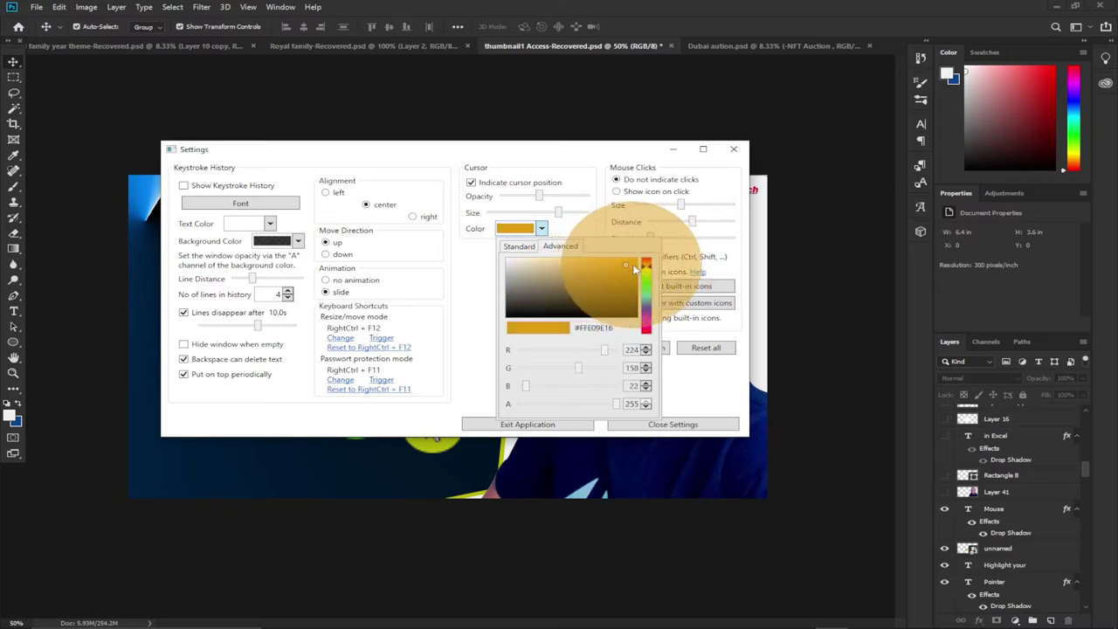
- Apply the orange-gold colour, then resize the highlight circle to much larger
click(542, 229)
drag(558, 212, 520, 197)
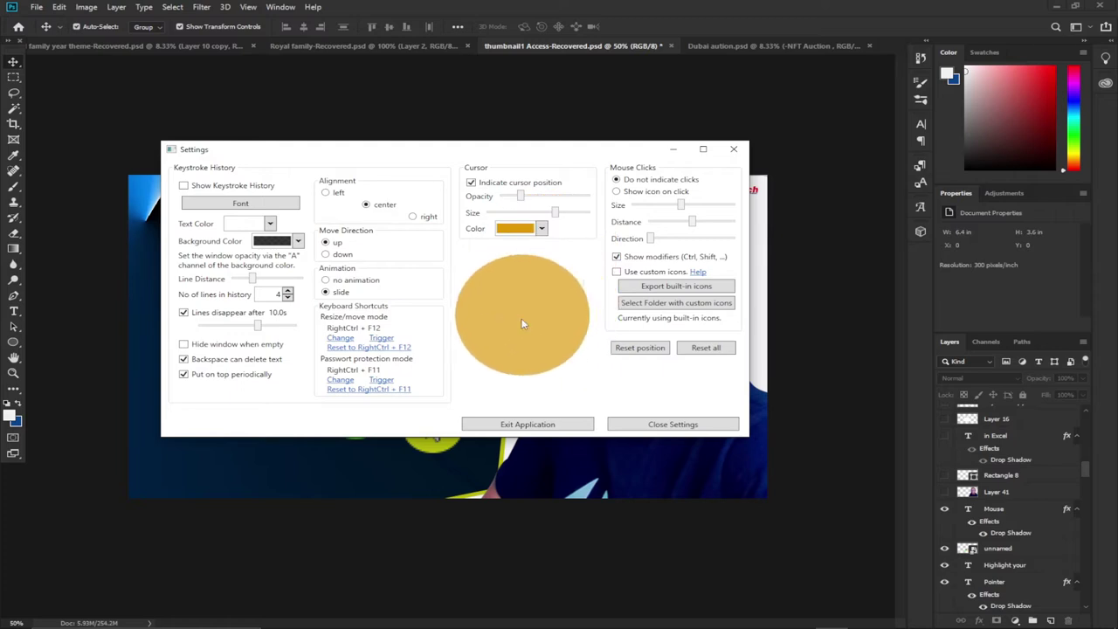
drag(555, 211, 534, 210)
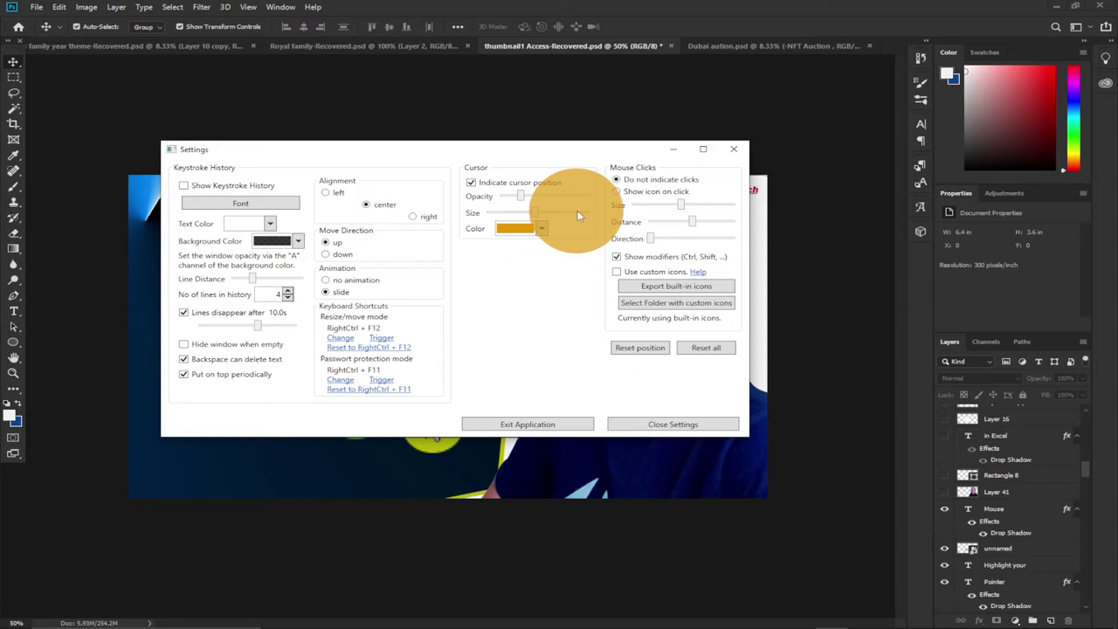
drag(529, 210, 569, 214)
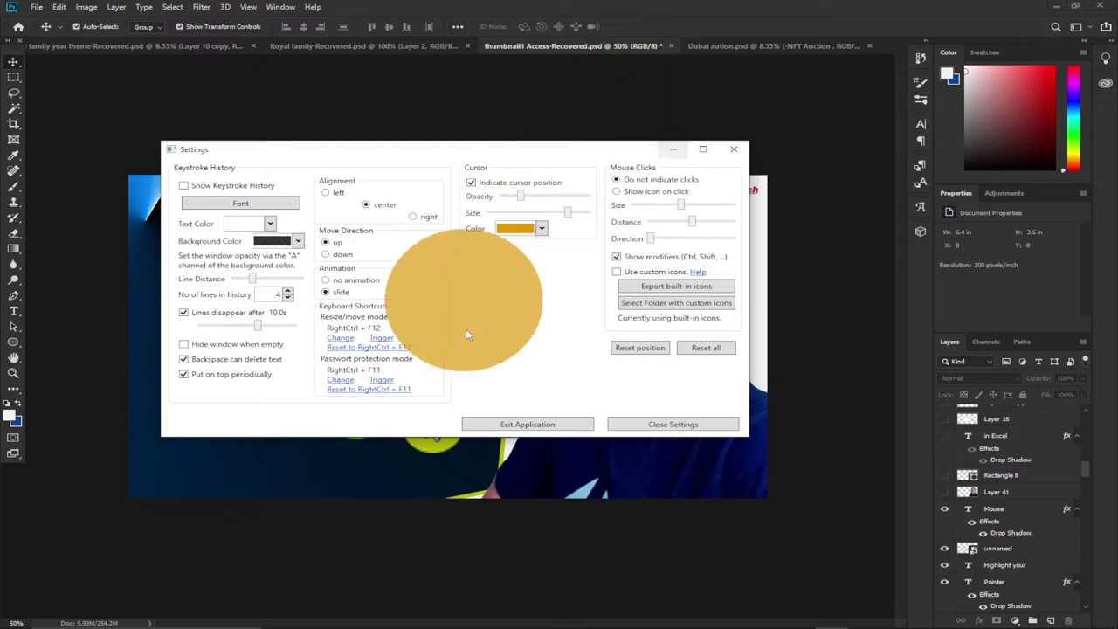
- Shift the highlight hue from orange-gold to blue and keep it
click(543, 229)
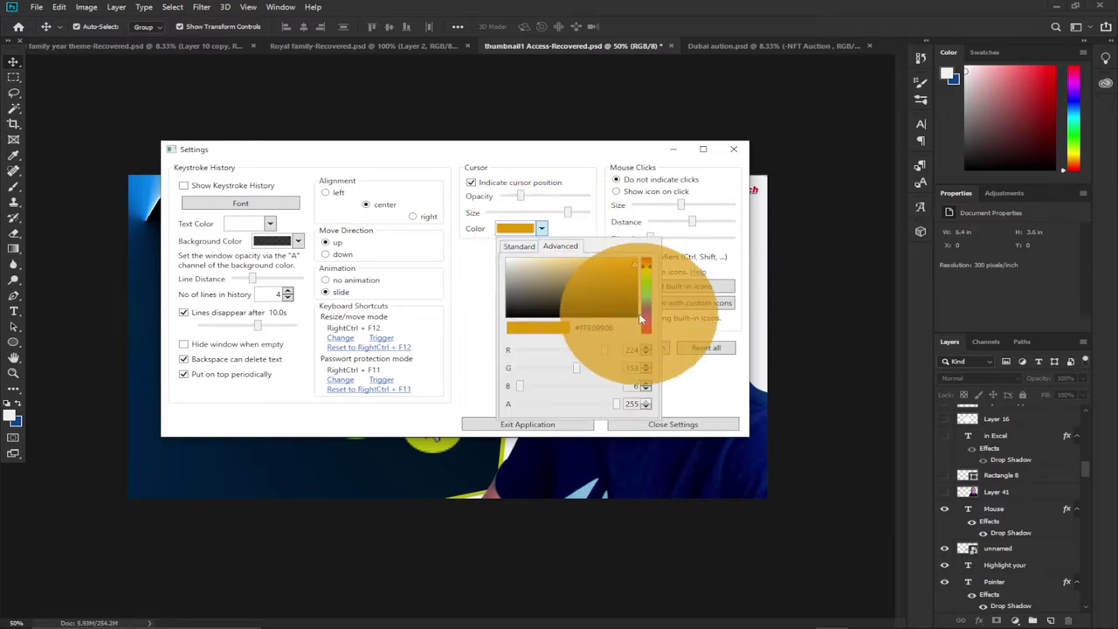
drag(649, 316, 570, 313)
click(486, 315)
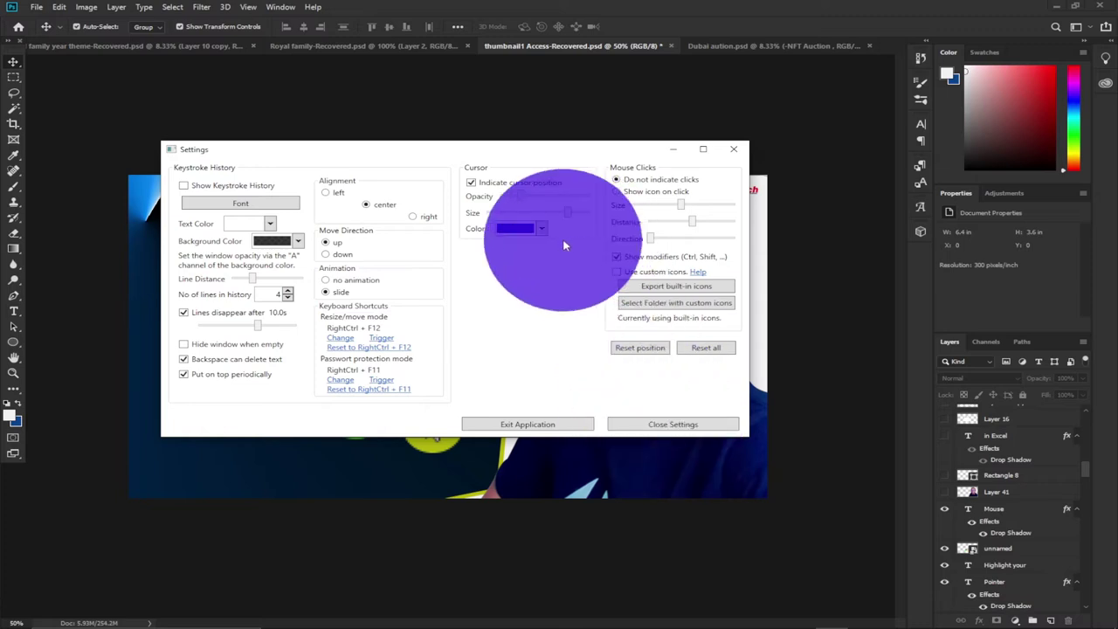
- Make the blue highlight circle smaller and close the Key-n-Stroke settings
drag(569, 210, 522, 202)
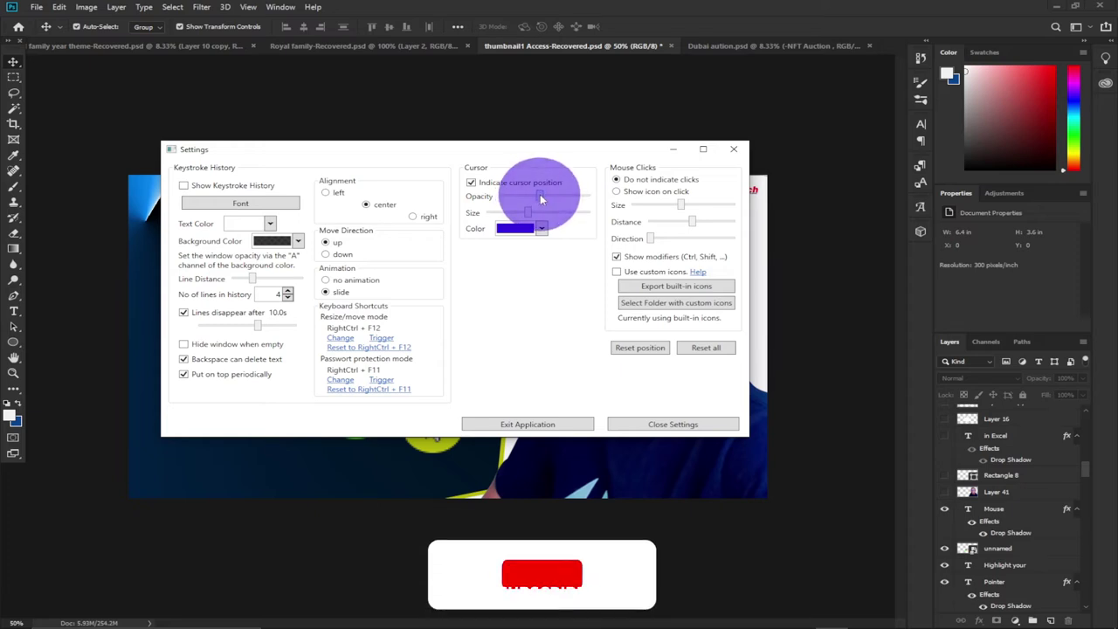
click(655, 425)
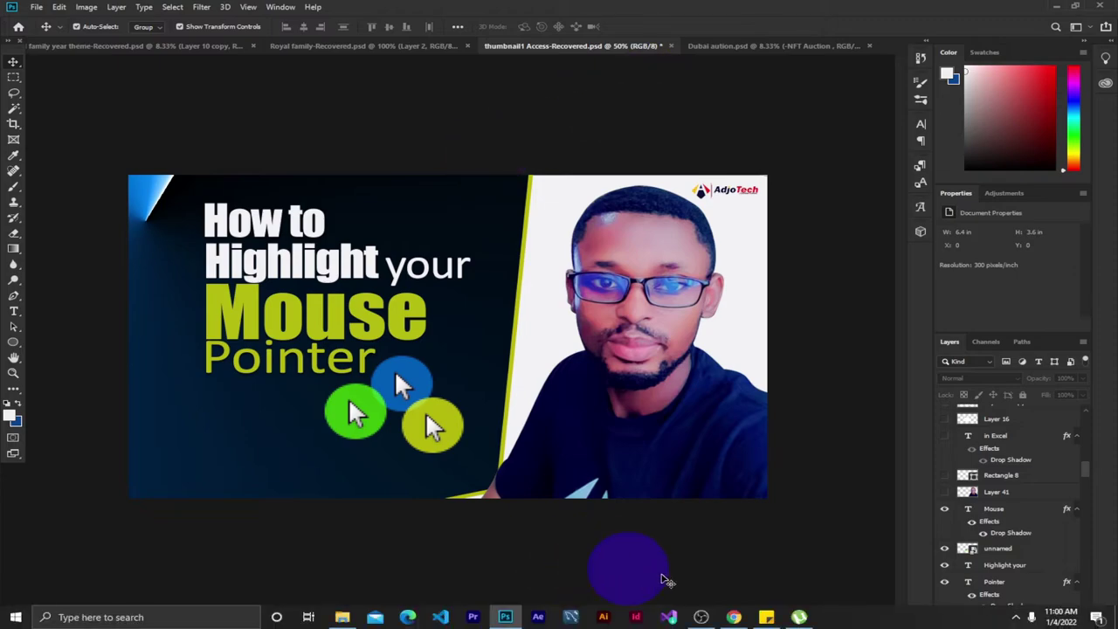
- Open the Phaiax/Key-n-Stroke GitHub result from the 'key n stroke' search and scroll to Download
click(735, 617)
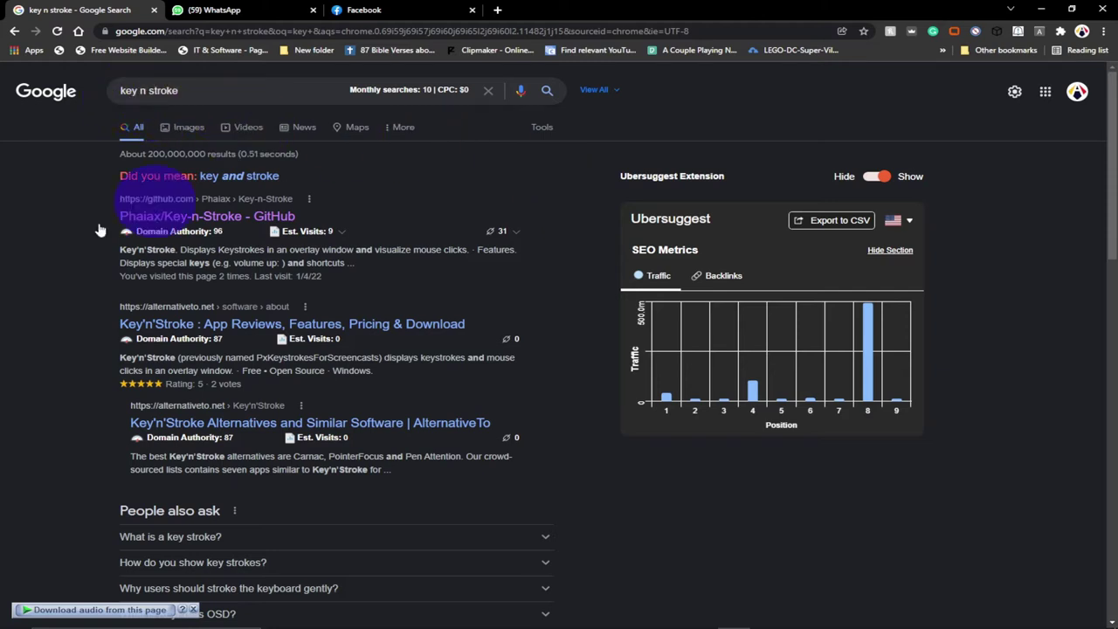
click(195, 218)
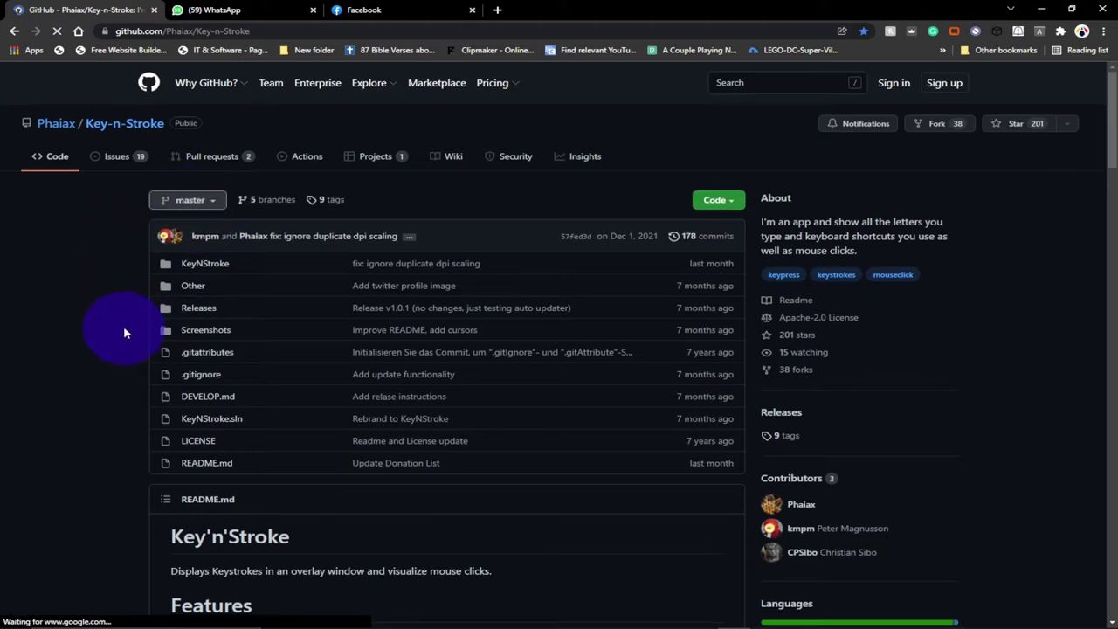
scroll(132, 315, down, 8)
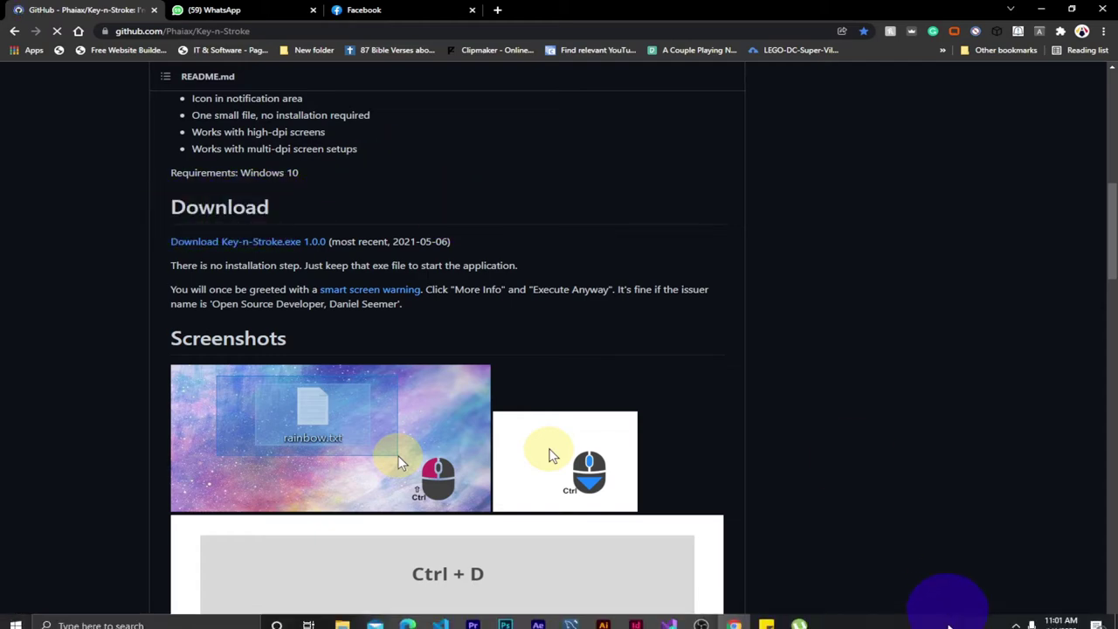
click(1016, 617)
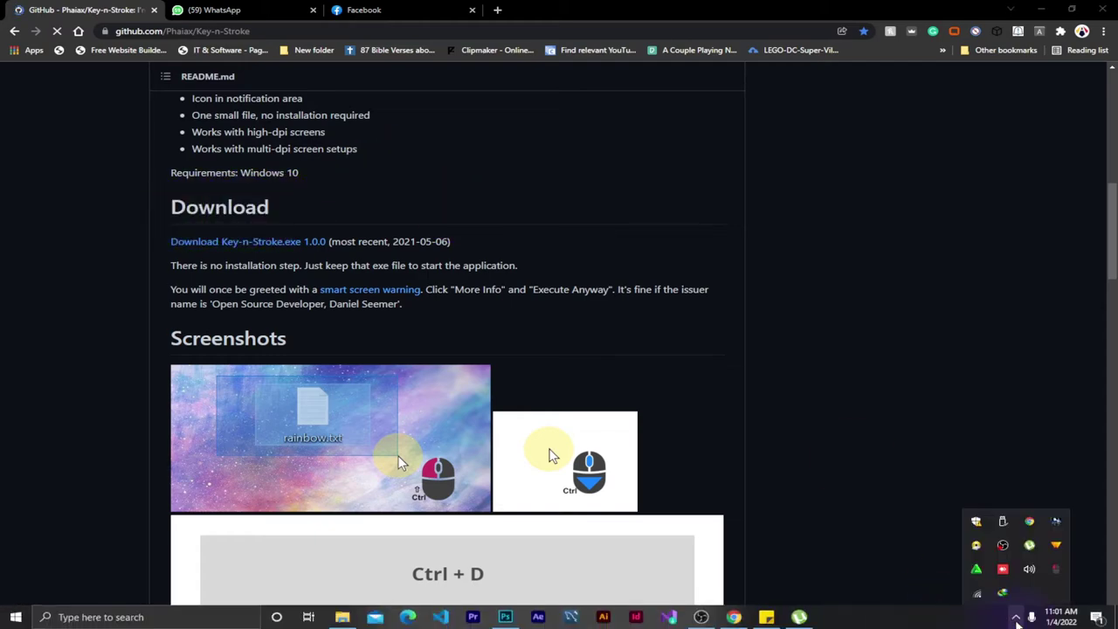
- Switch the cursor highlight colour to yellow in Key-n-Stroke settings, then close them
click(1055, 569)
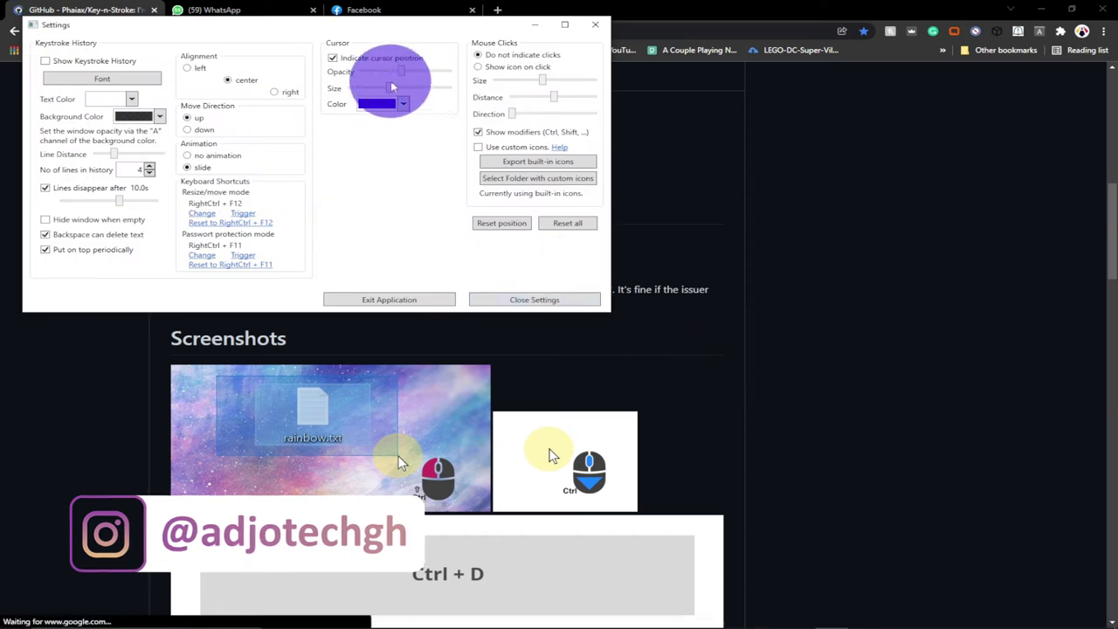
click(403, 103)
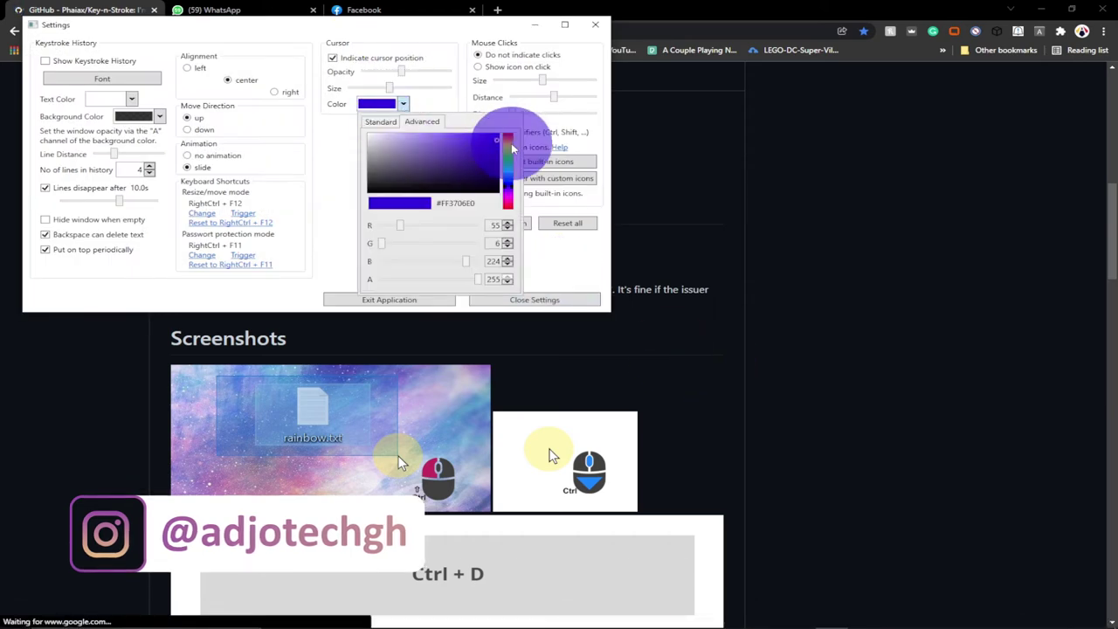
click(511, 151)
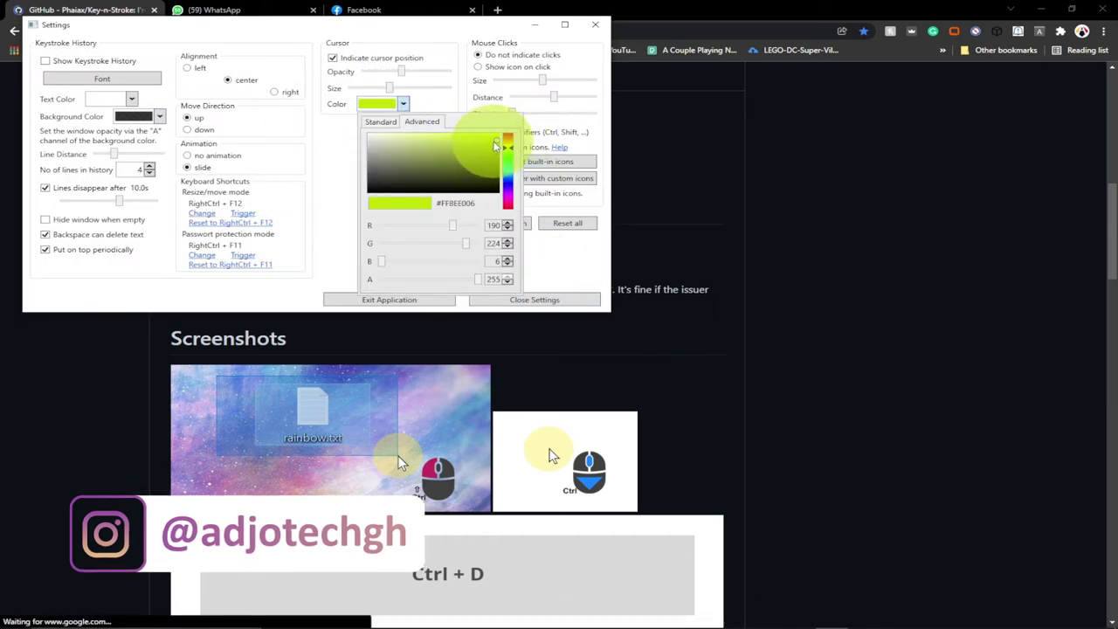
click(496, 141)
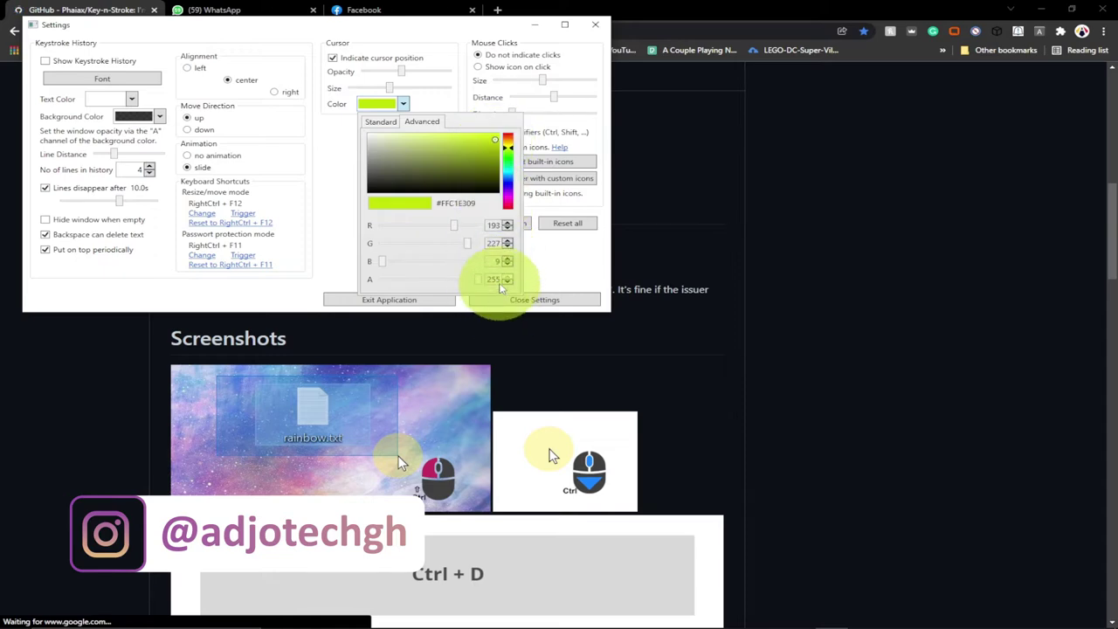
click(344, 169)
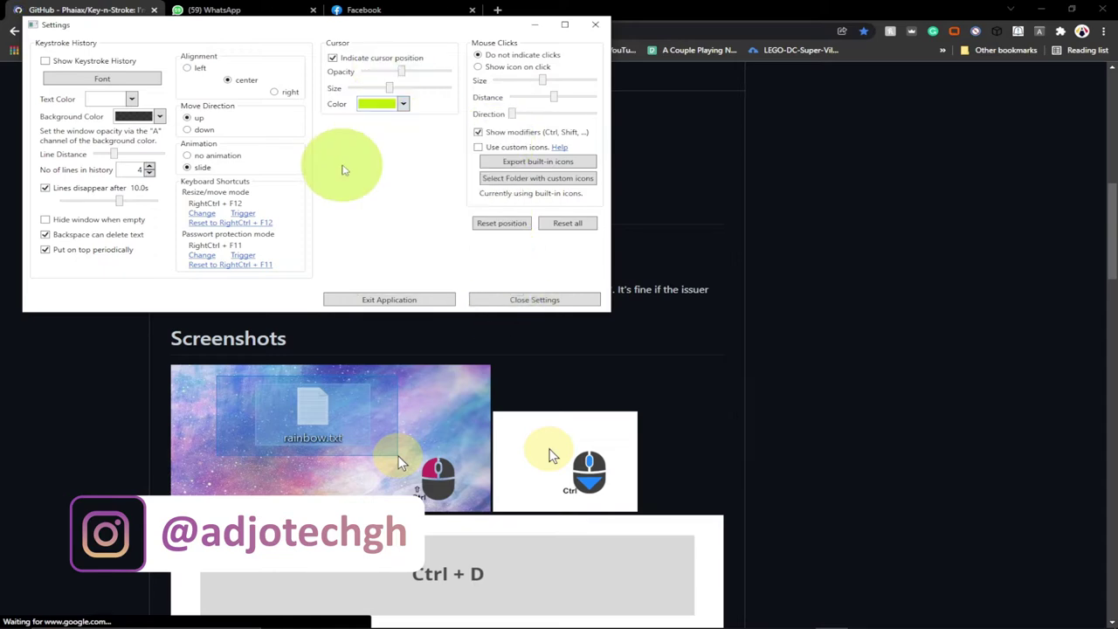
click(544, 300)
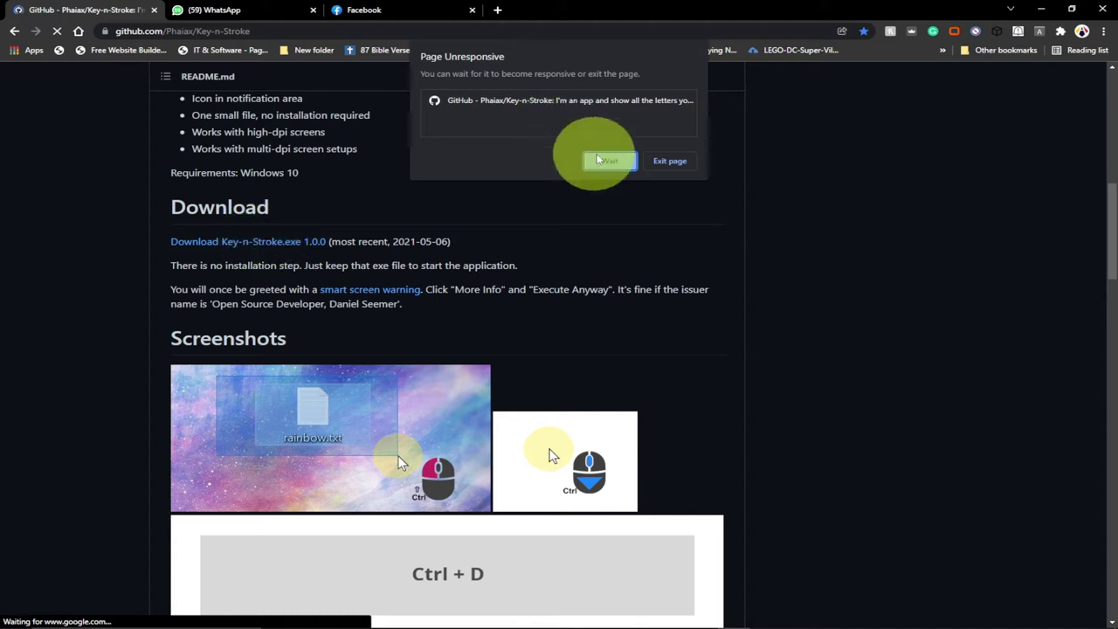
- Choose Wait on Chrome's Page Unresponsive warning for the GitHub page
click(610, 161)
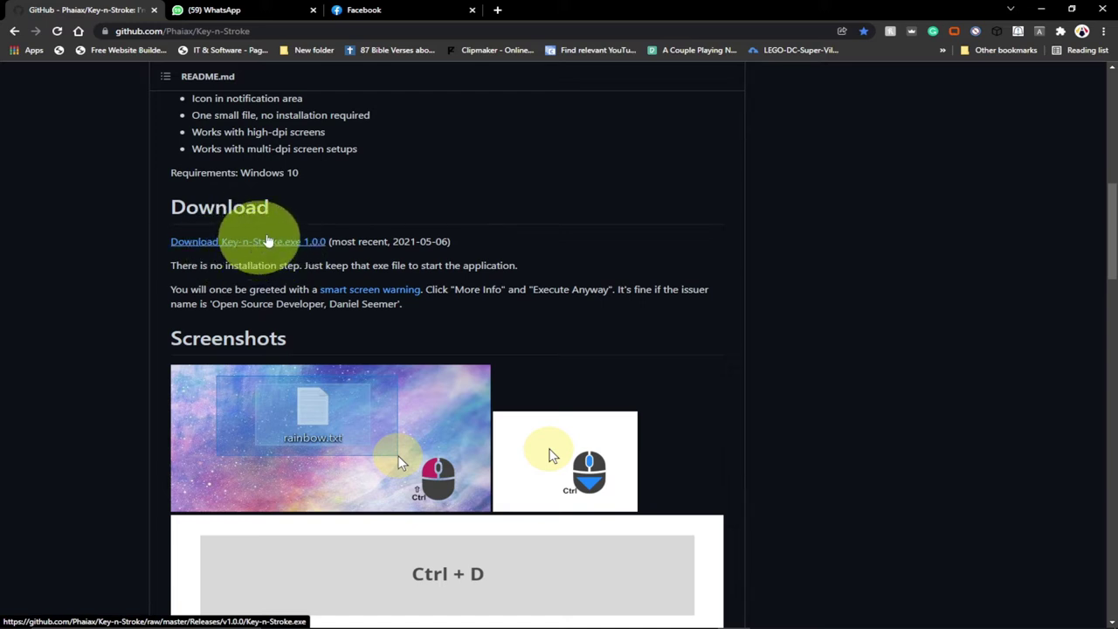
mouse_move(412, 622)
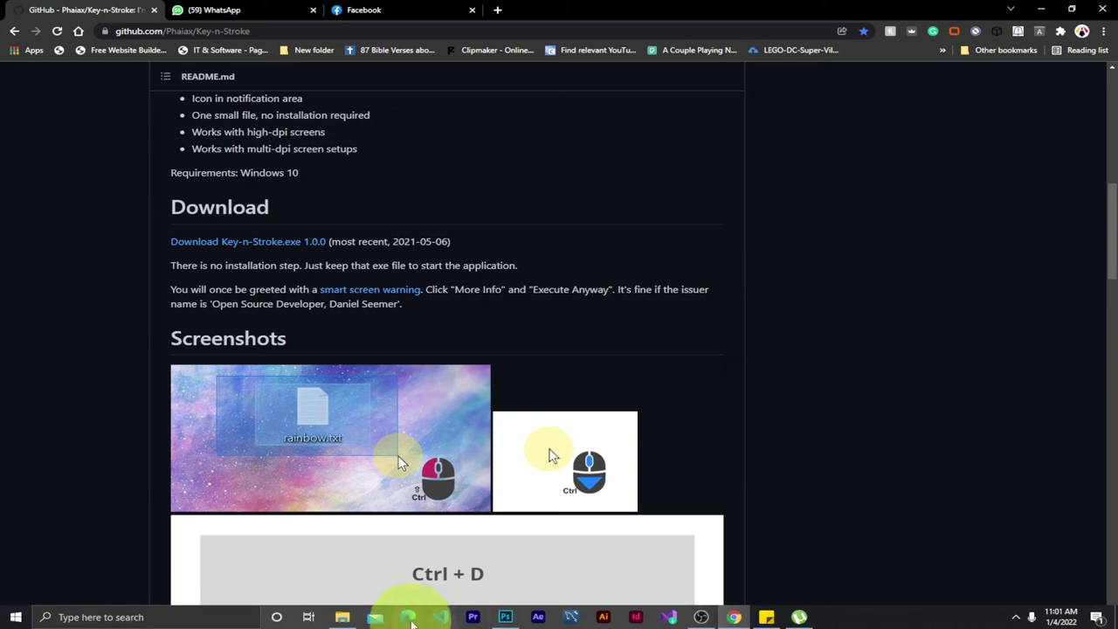
- Open D:\Software in File Explorer and exit the running Key-n-Stroke application
click(343, 617)
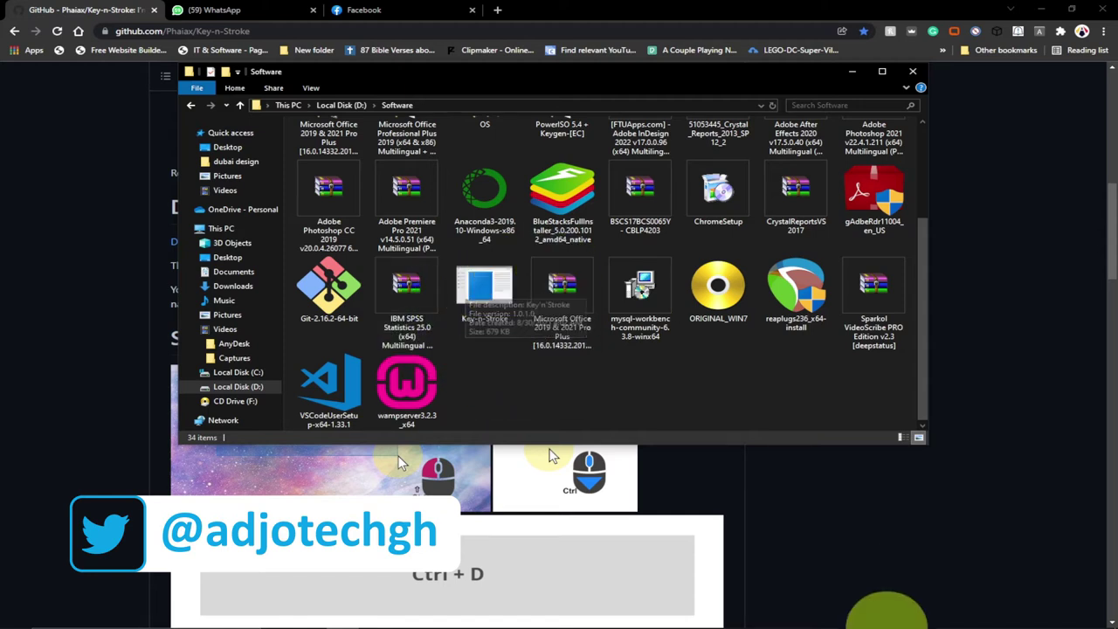
click(1018, 619)
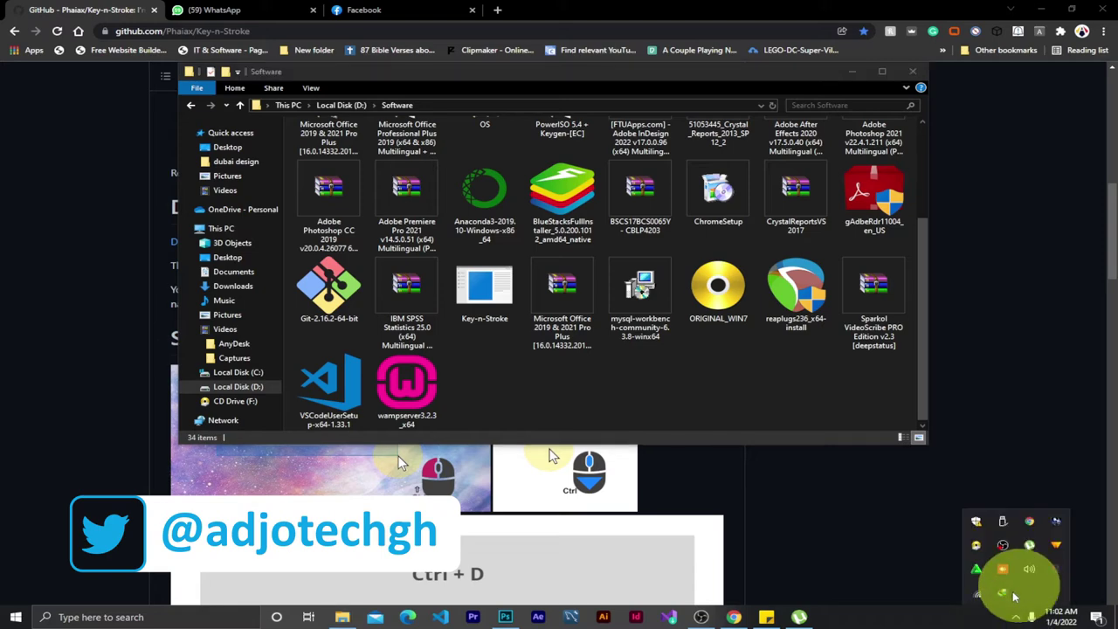
click(1058, 575)
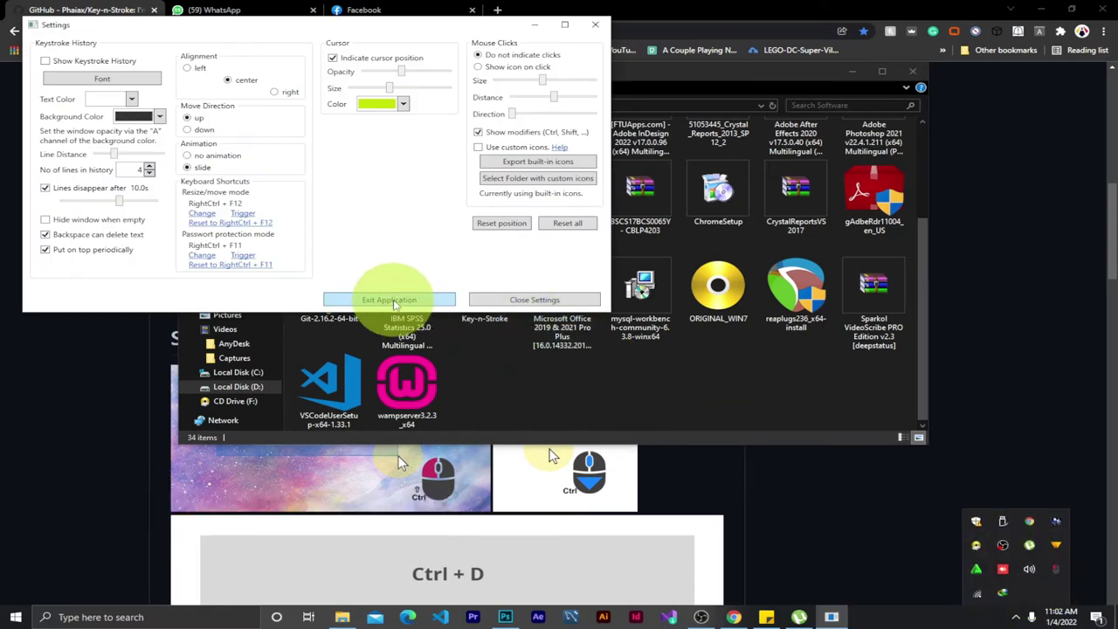
click(394, 301)
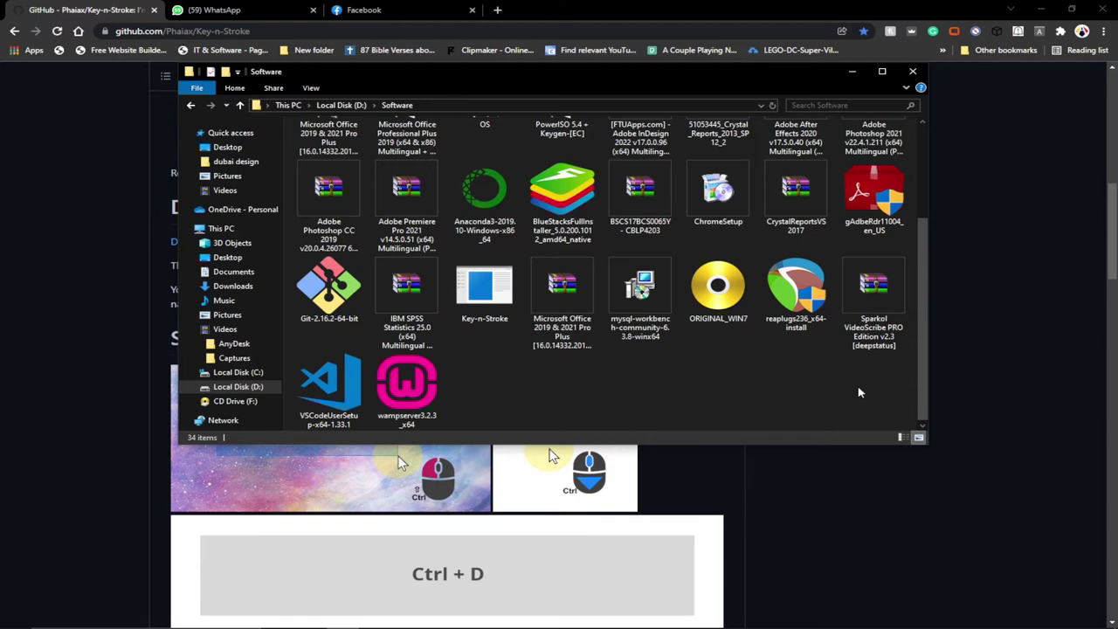
- Try running Key-n-Stroke.exe, also as administrator, and dismiss Smadav's blocked-app notice
mouse_move(479, 291)
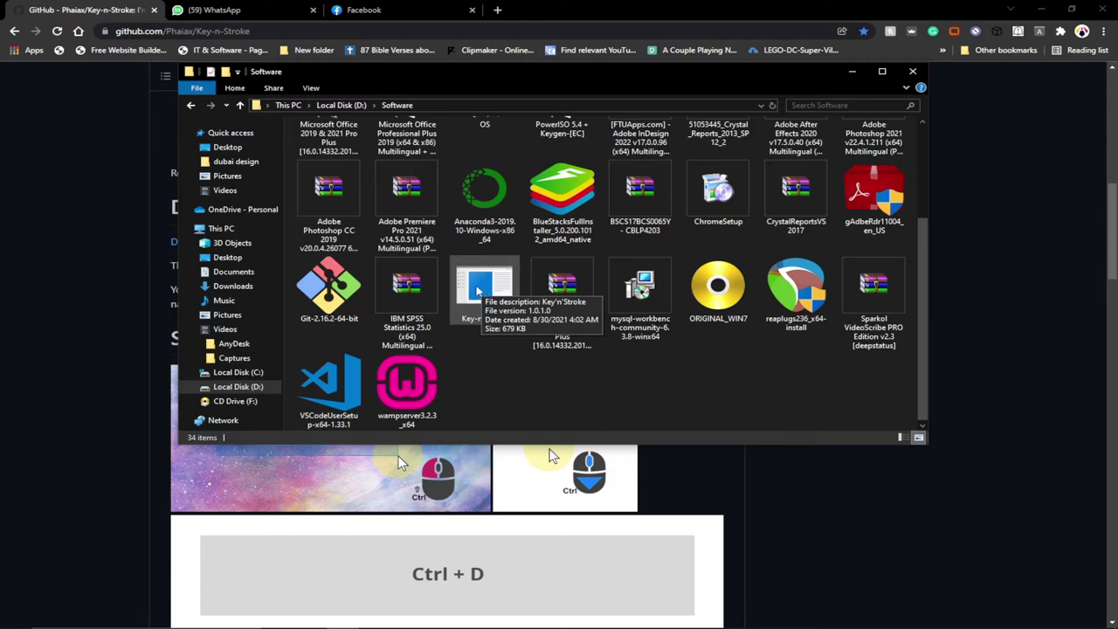
double_click(478, 291)
right_click(477, 285)
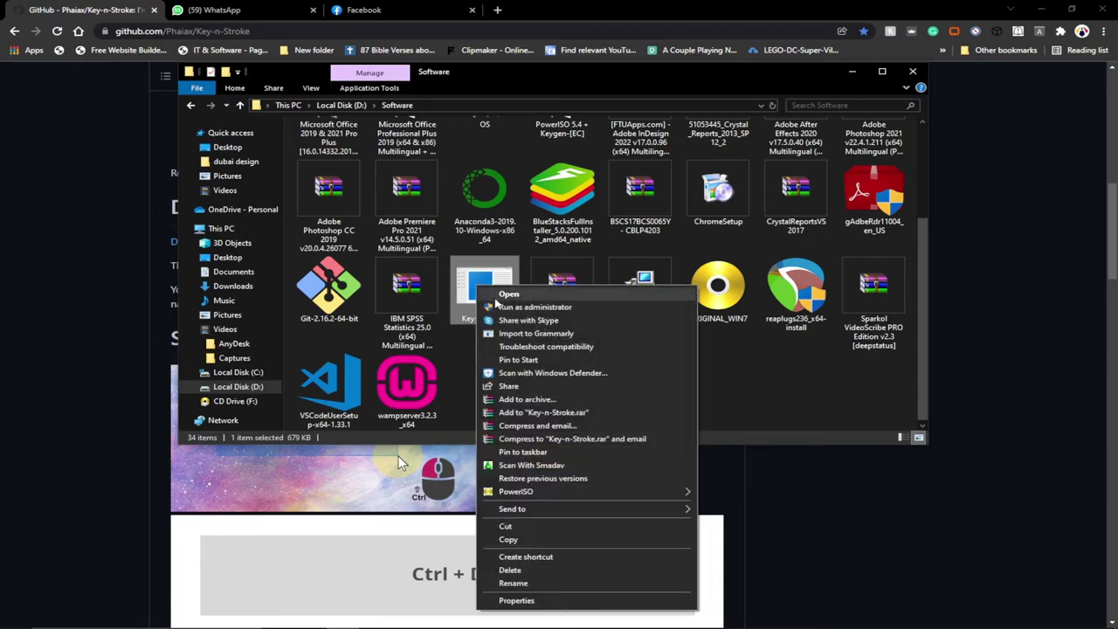
click(515, 306)
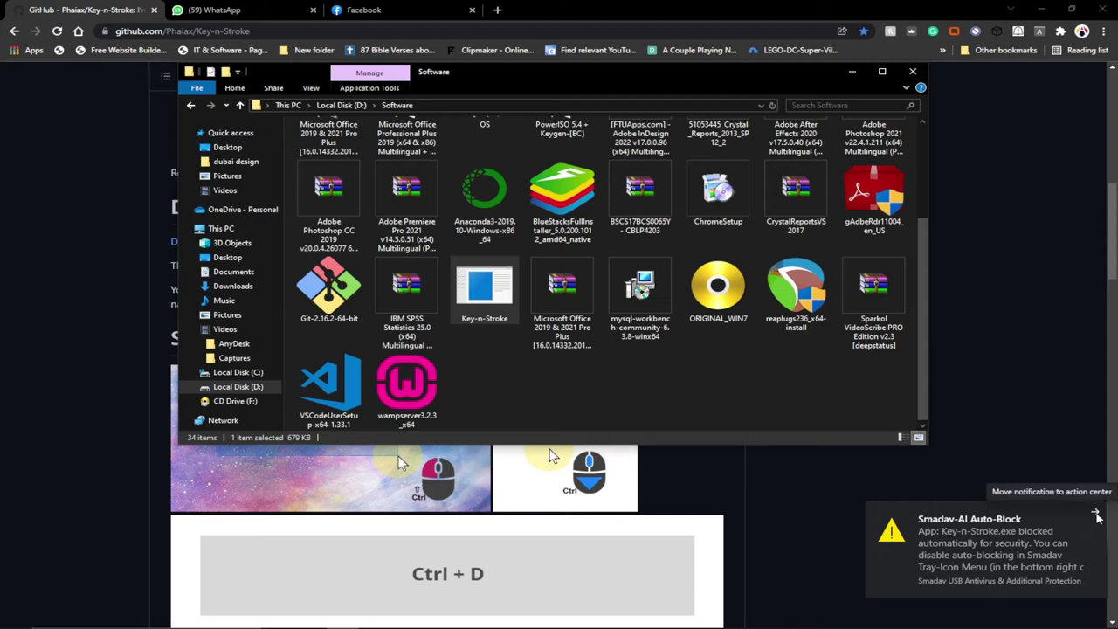
click(1097, 517)
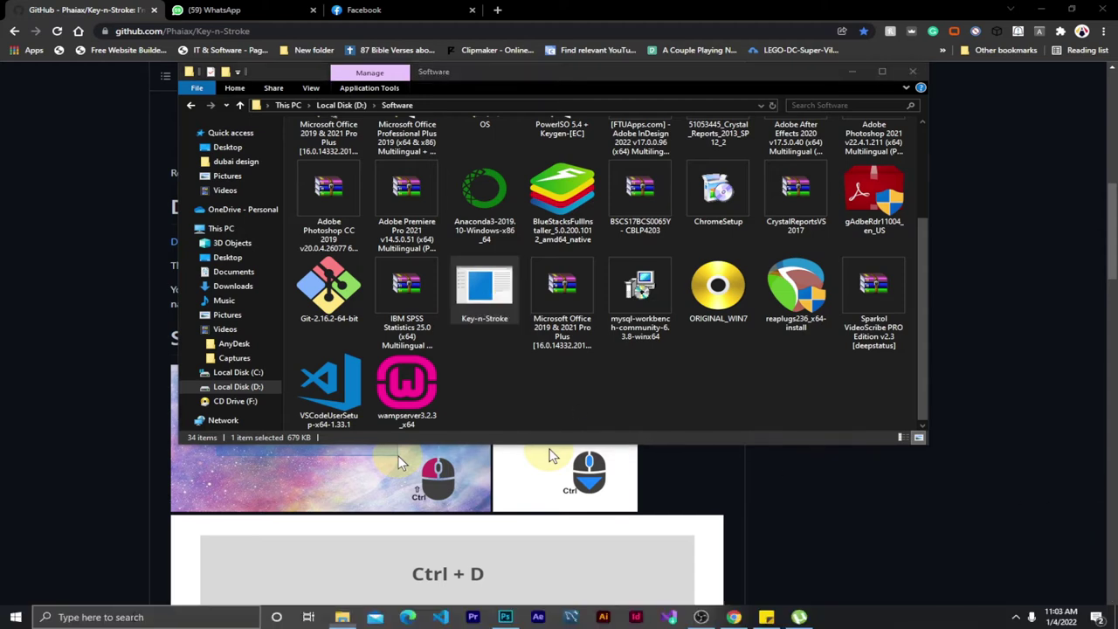
click(143, 616)
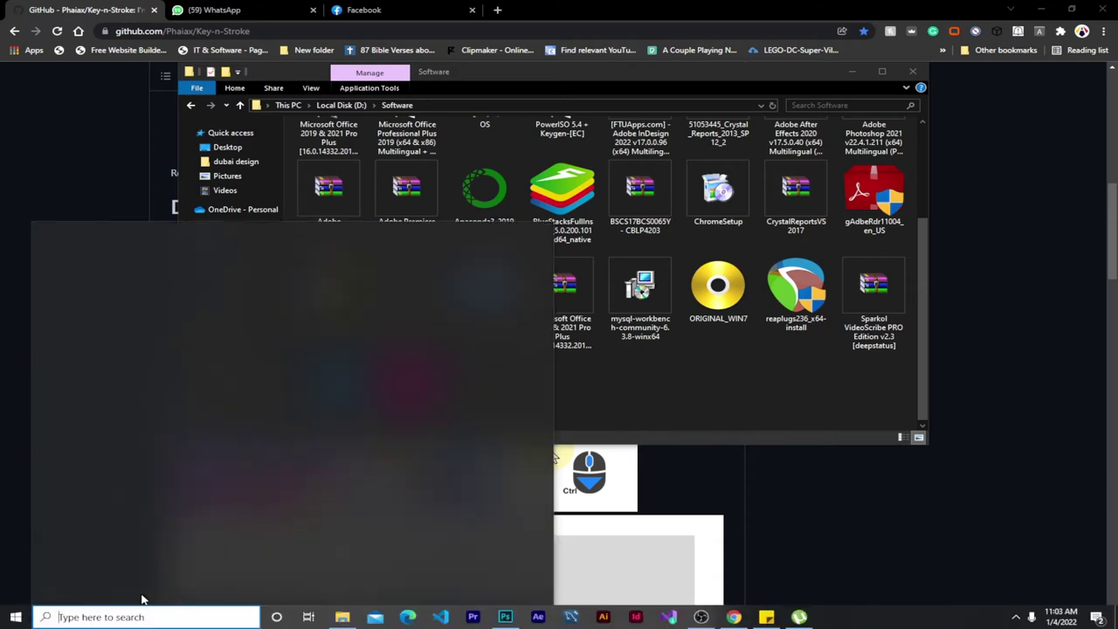
- Search 'windows security' and open the Windows Security settings page
text(wind)
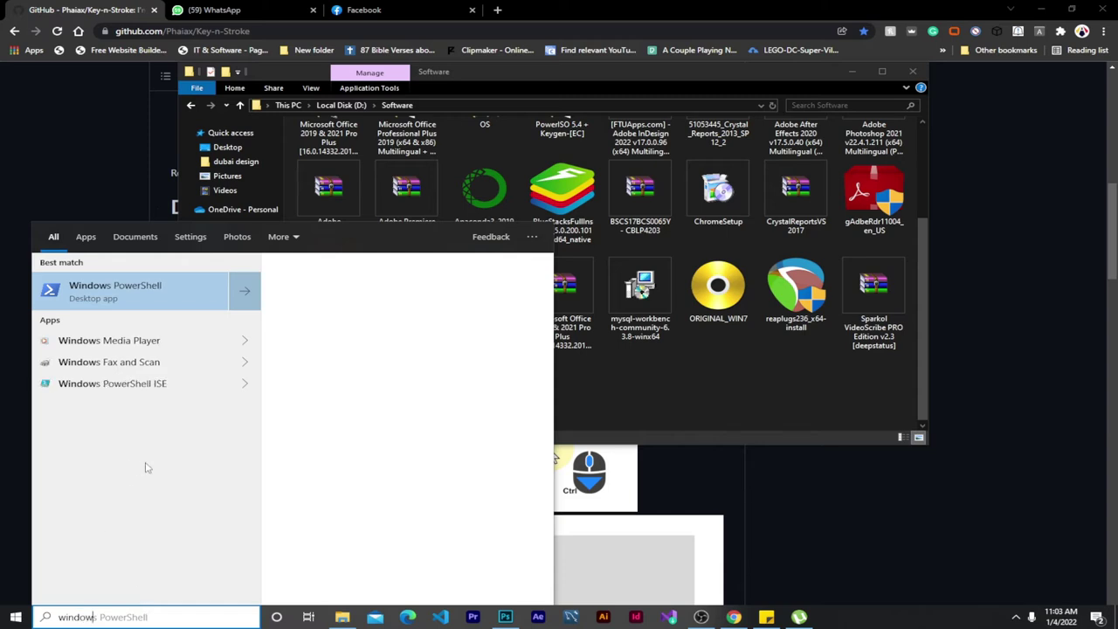
text(ows se)
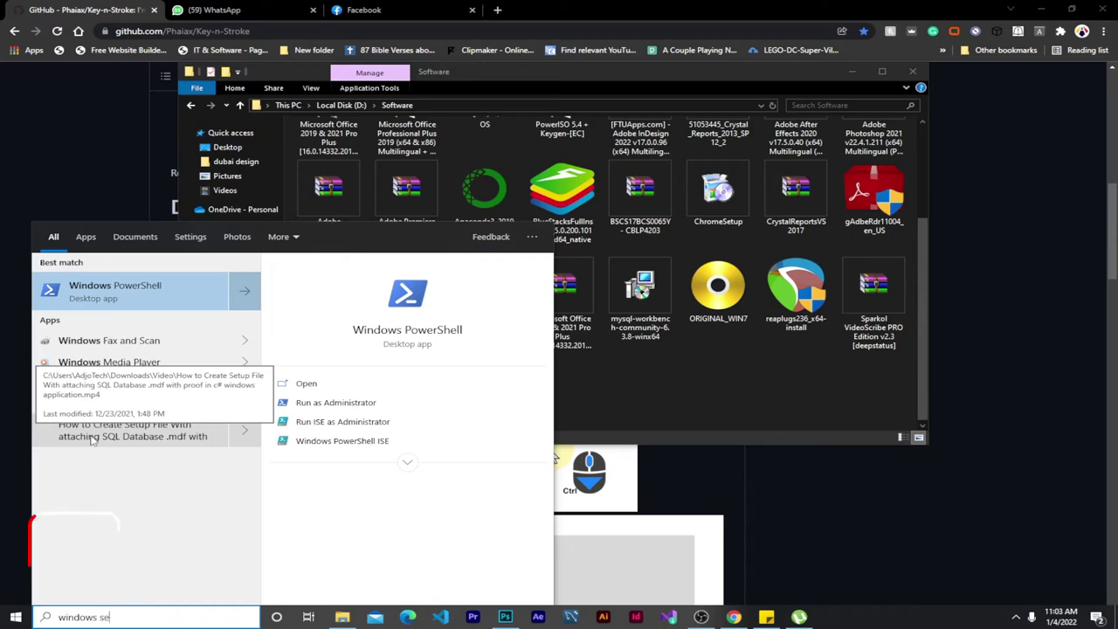
text(curity)
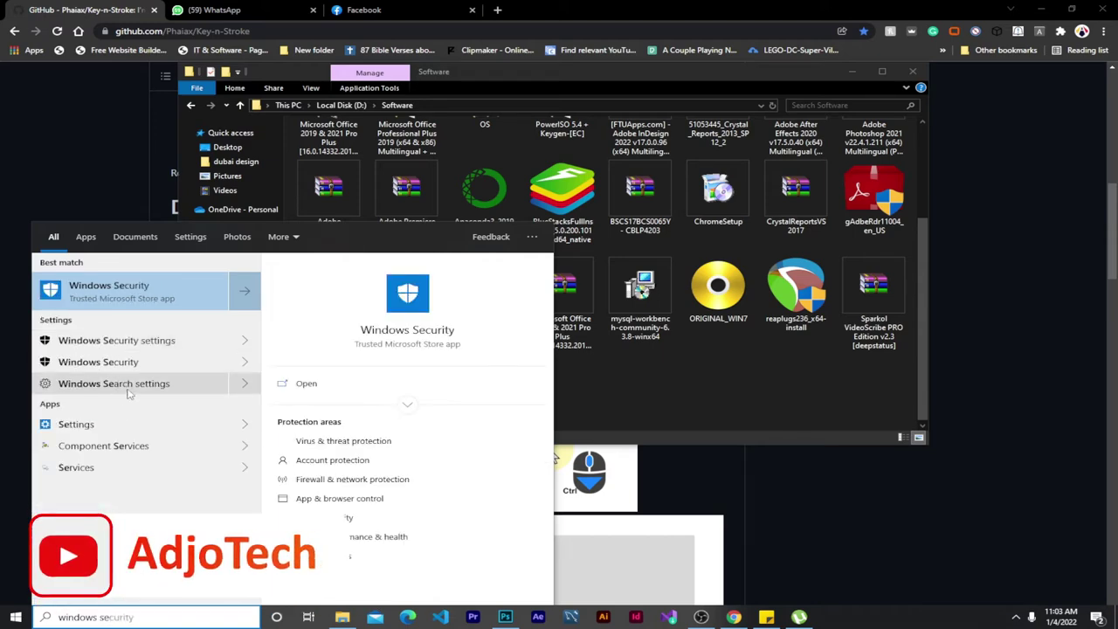
click(153, 345)
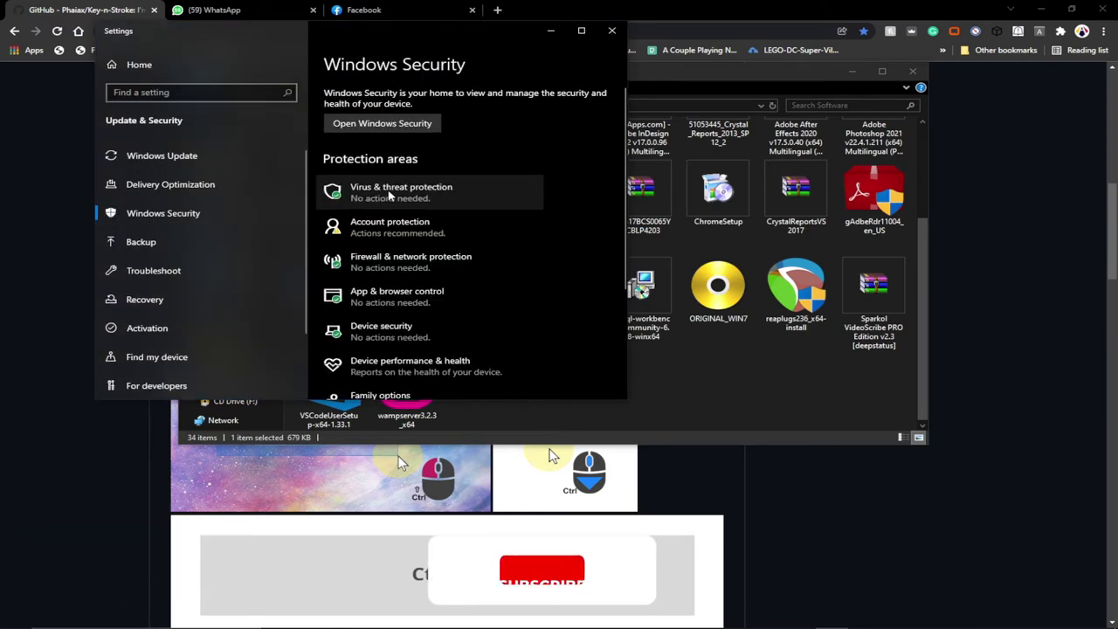
- Go to Virus & threat protection and open its Manage settings page
click(398, 206)
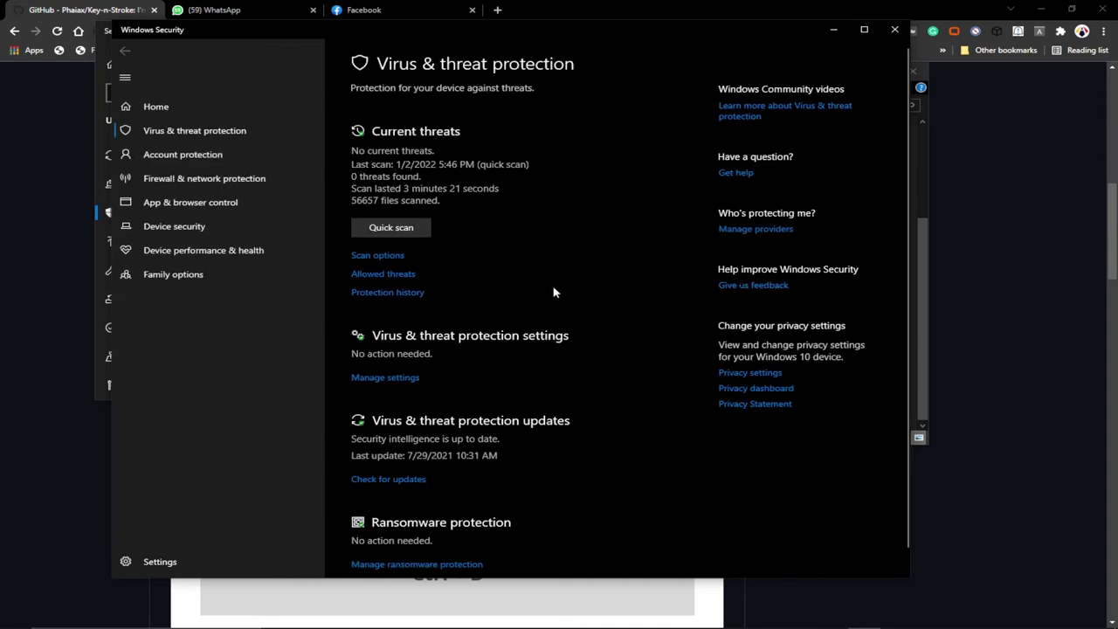
click(403, 378)
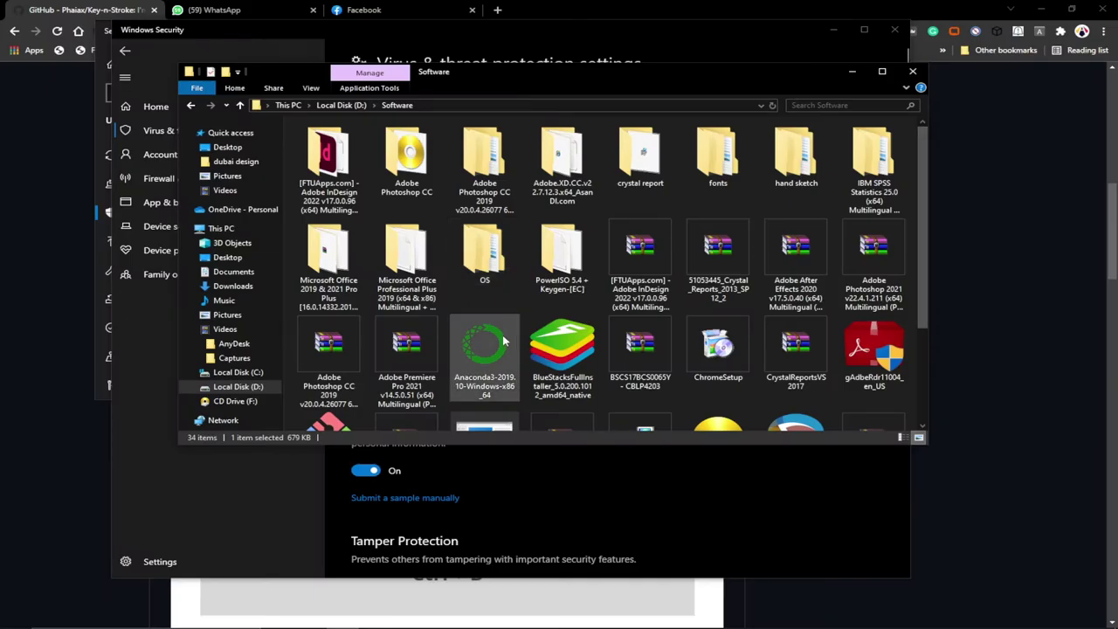
scroll(491, 323, down, 2)
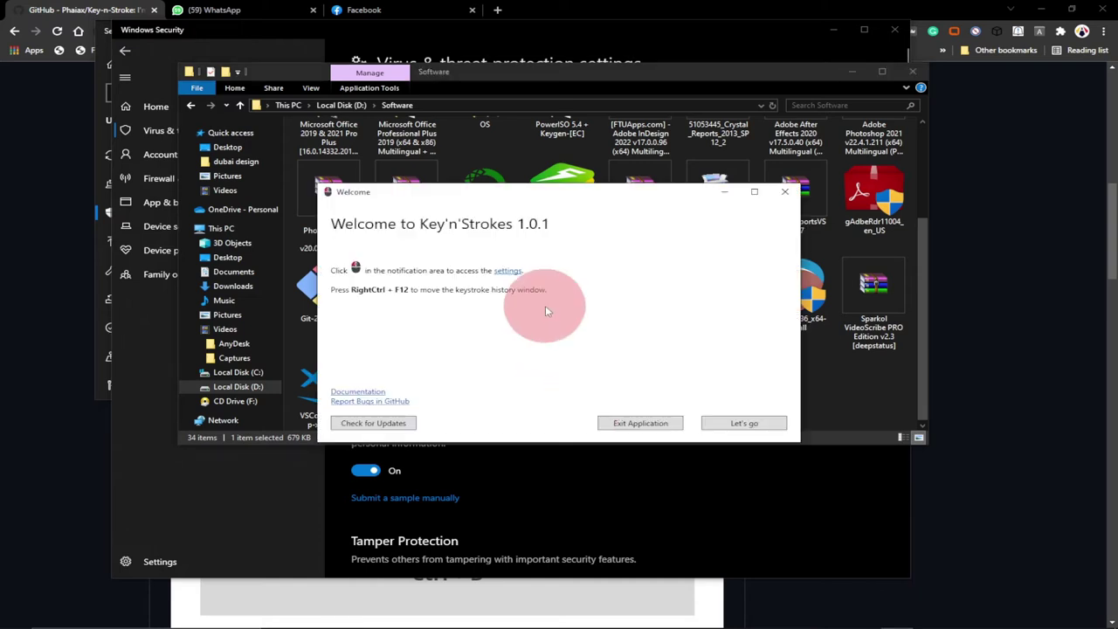
- Dismiss the Key-n-Stroke welcome dialog and close the File Explorer, Windows Security and Settings windows
drag(606, 191, 613, 172)
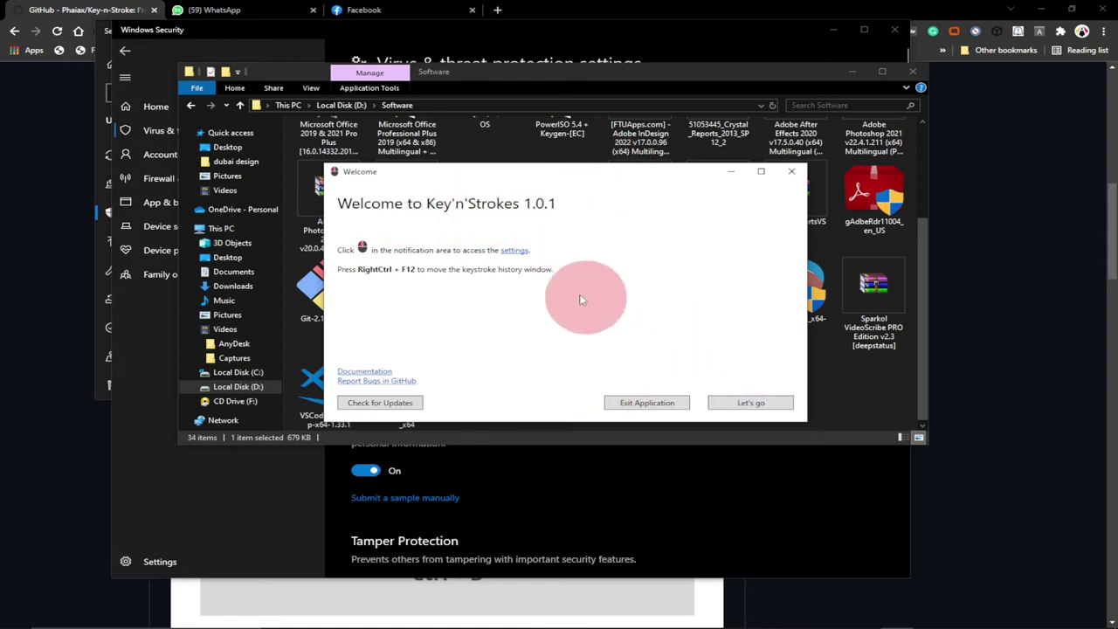
click(739, 403)
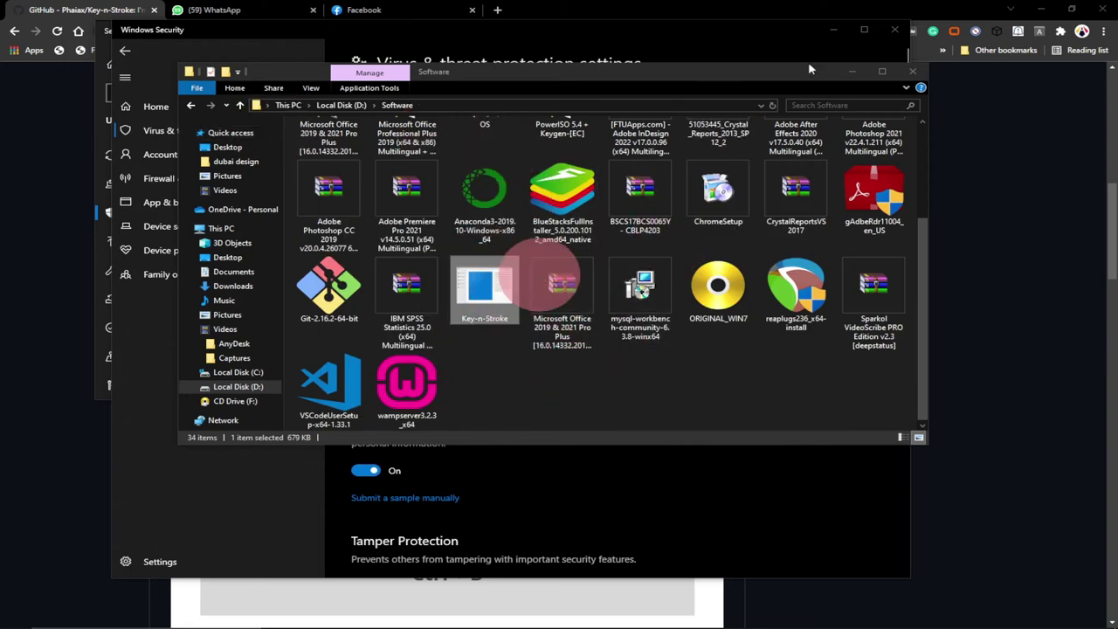
click(914, 71)
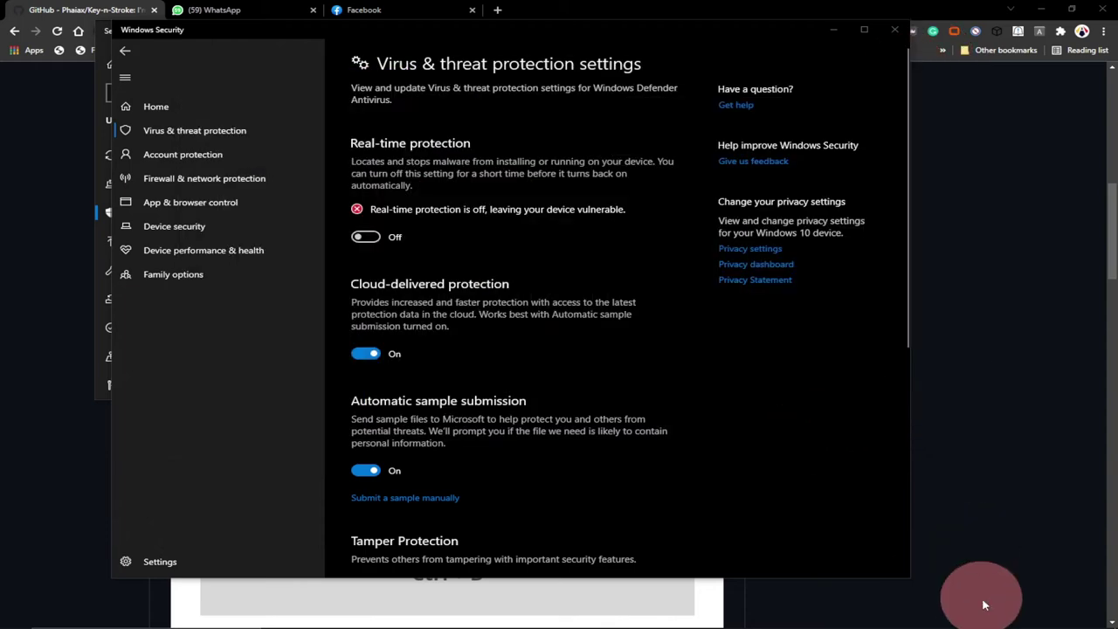
click(832, 29)
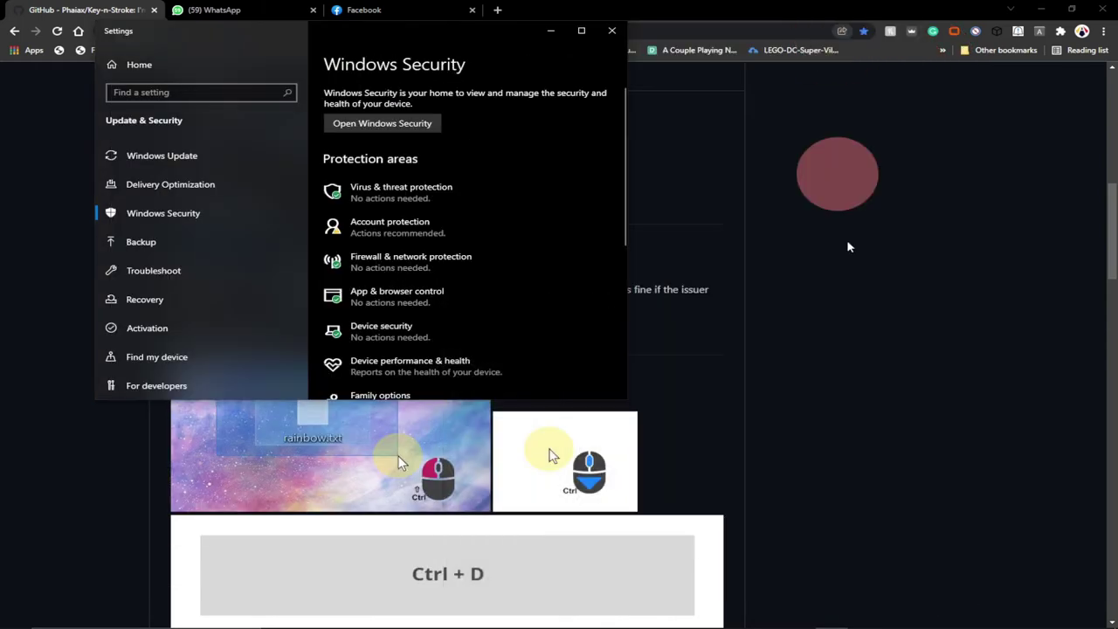
click(612, 30)
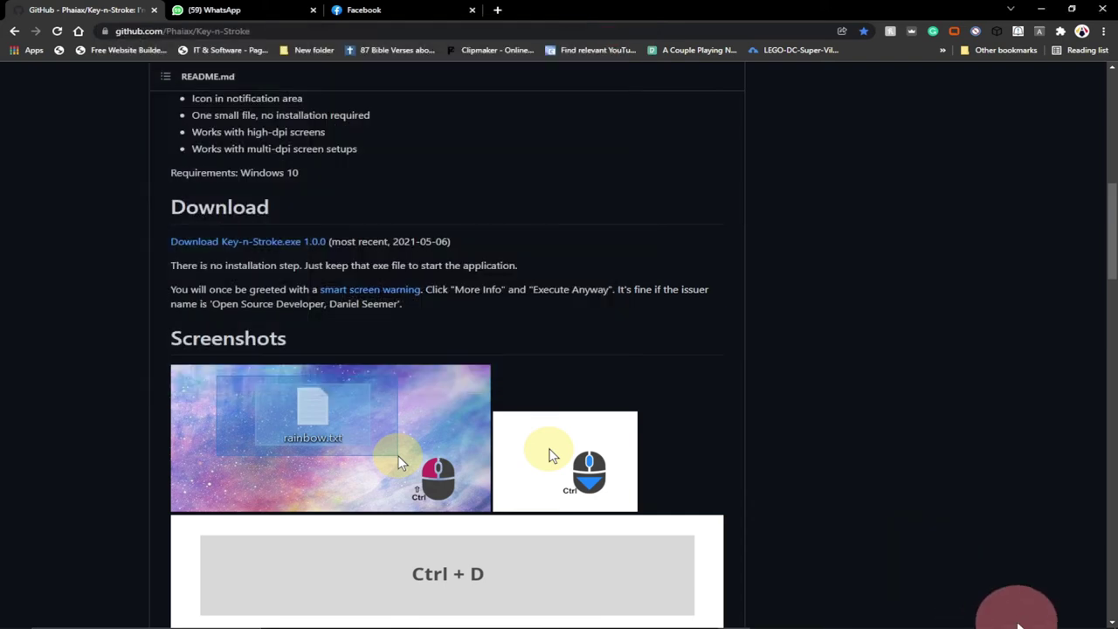
- Open Key-n-Stroke settings from the tray and try a yellow highlight at a larger size
click(1004, 618)
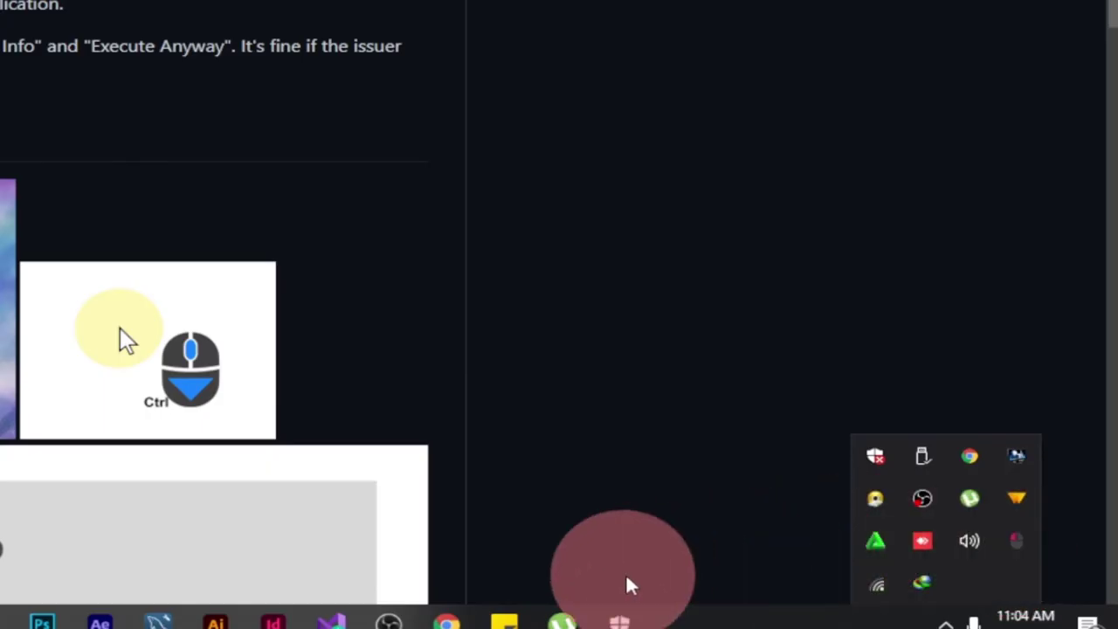
click(1017, 550)
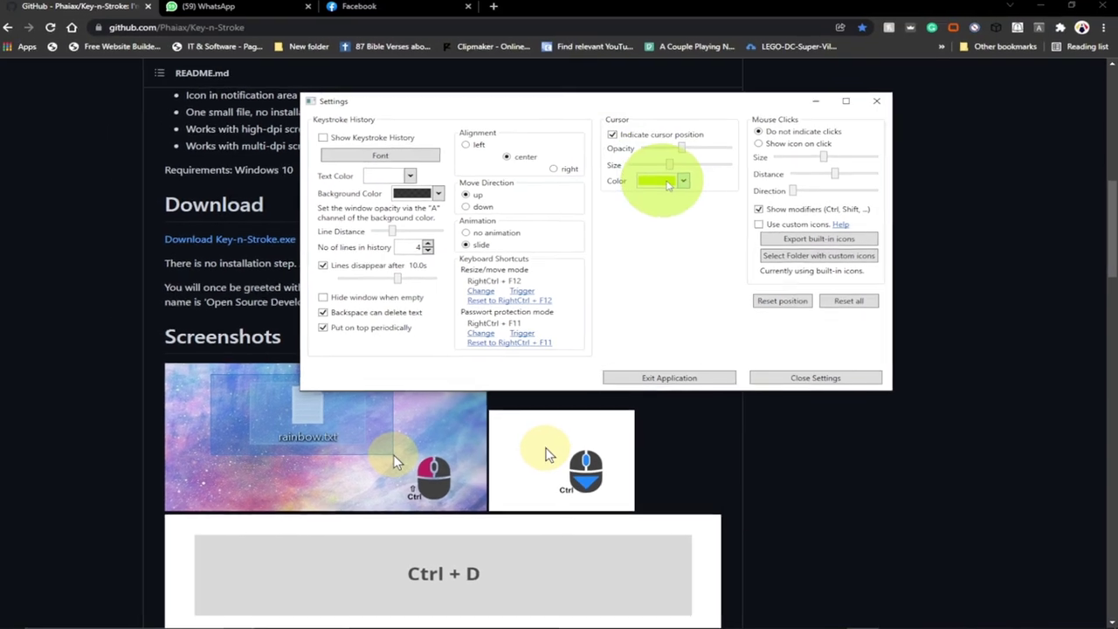
click(687, 185)
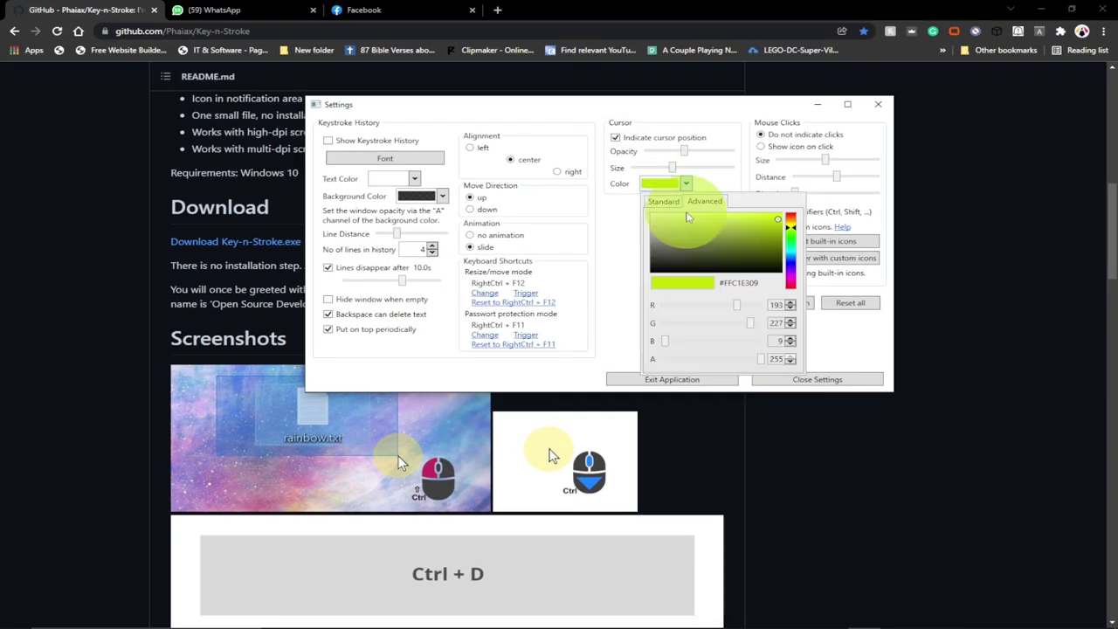
mouse_move(791, 229)
mouse_down()
mouse_move(791, 257)
mouse_move(790, 217)
mouse_up()
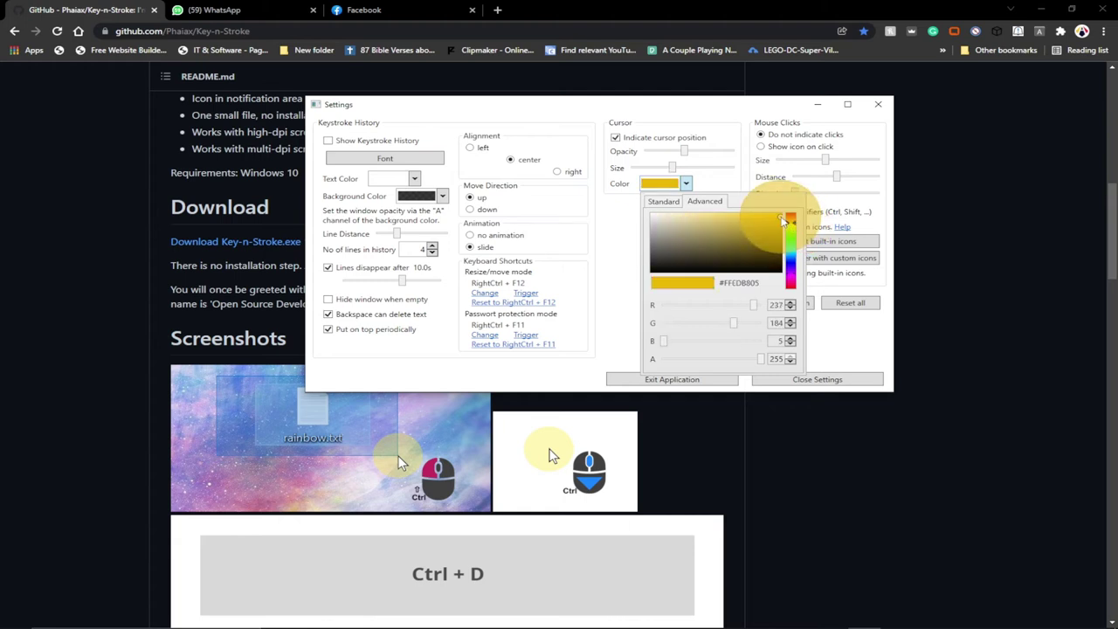
mouse_move(672, 170)
mouse_down()
mouse_move(699, 171)
mouse_move(681, 172)
mouse_move(713, 153)
mouse_move(649, 153)
mouse_move(662, 253)
mouse_move(650, 154)
mouse_move(733, 153)
mouse_move(686, 155)
mouse_up()
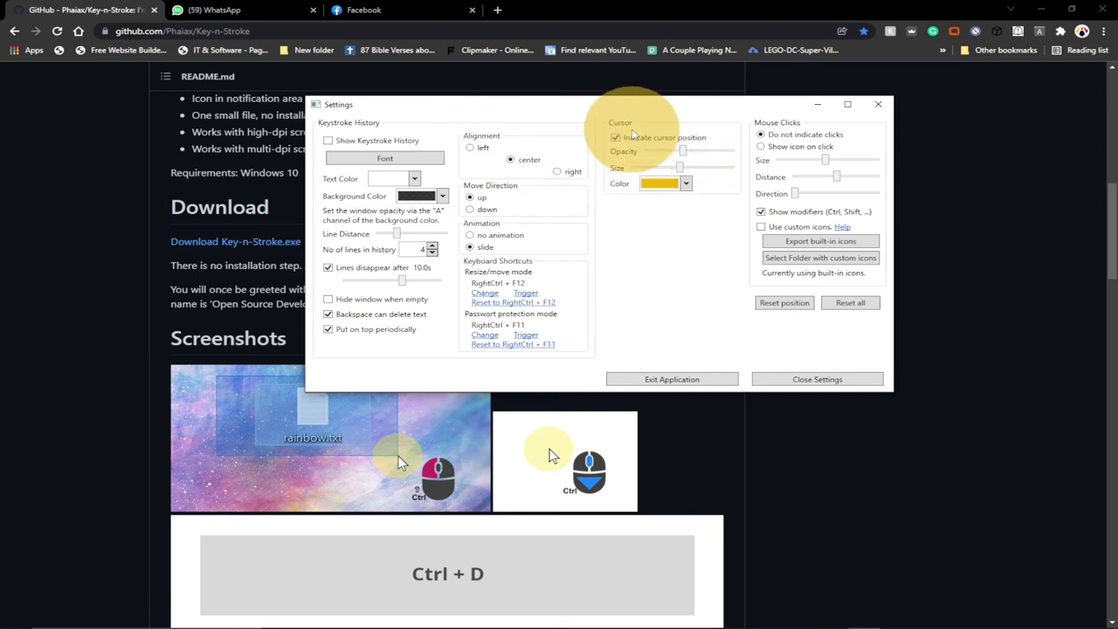
- Settle the highlight on golden yellow #FFEDB90C, shrink the circle, and close the settings
click(687, 184)
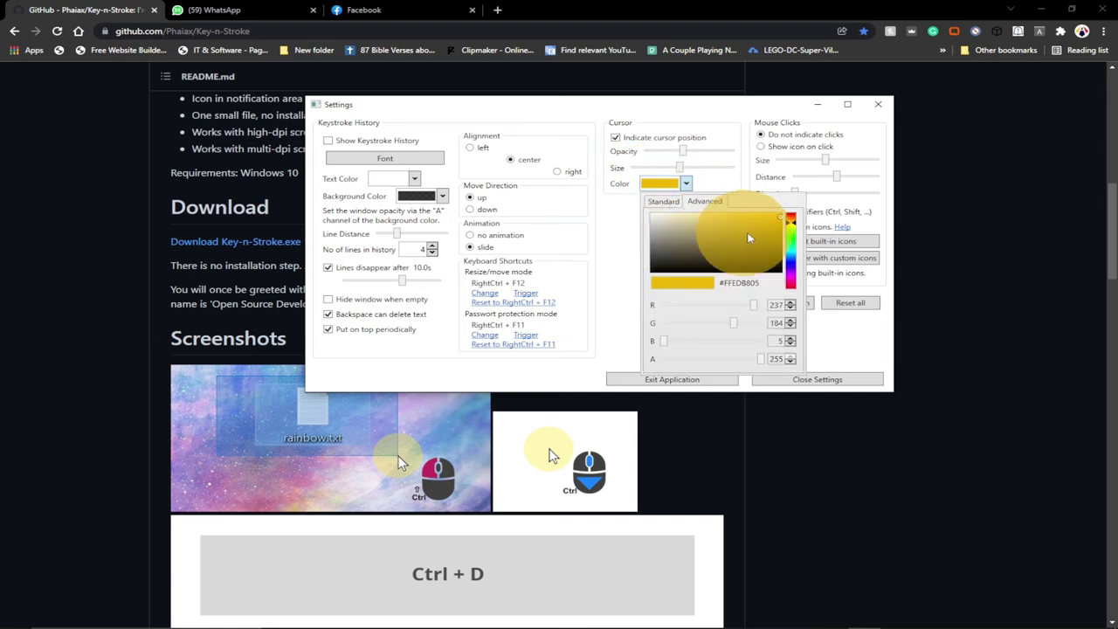
click(768, 216)
click(777, 219)
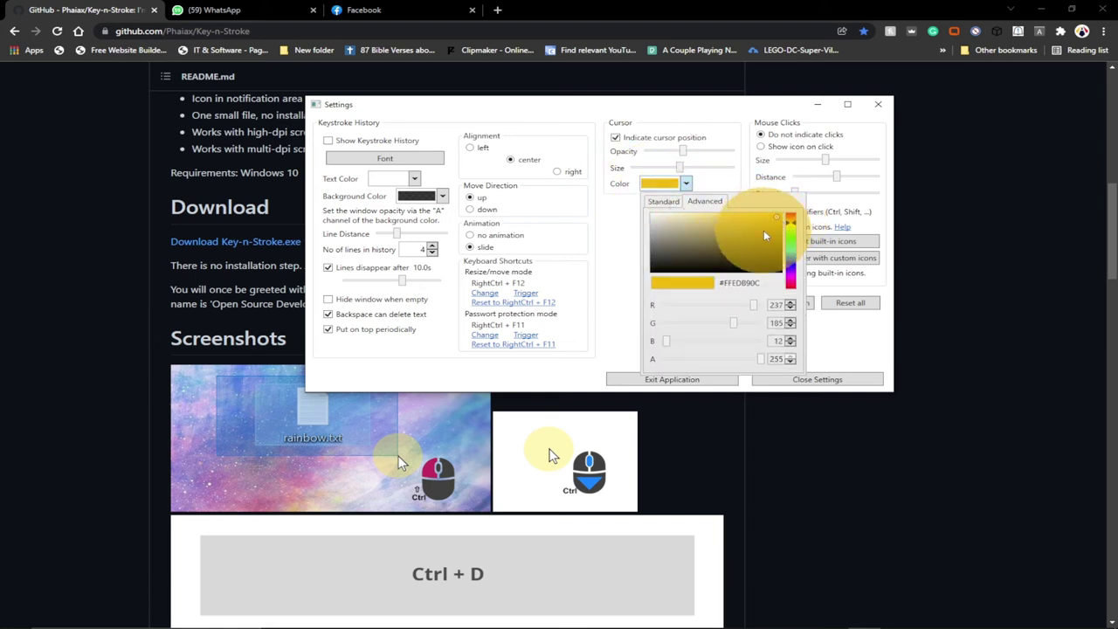
click(612, 241)
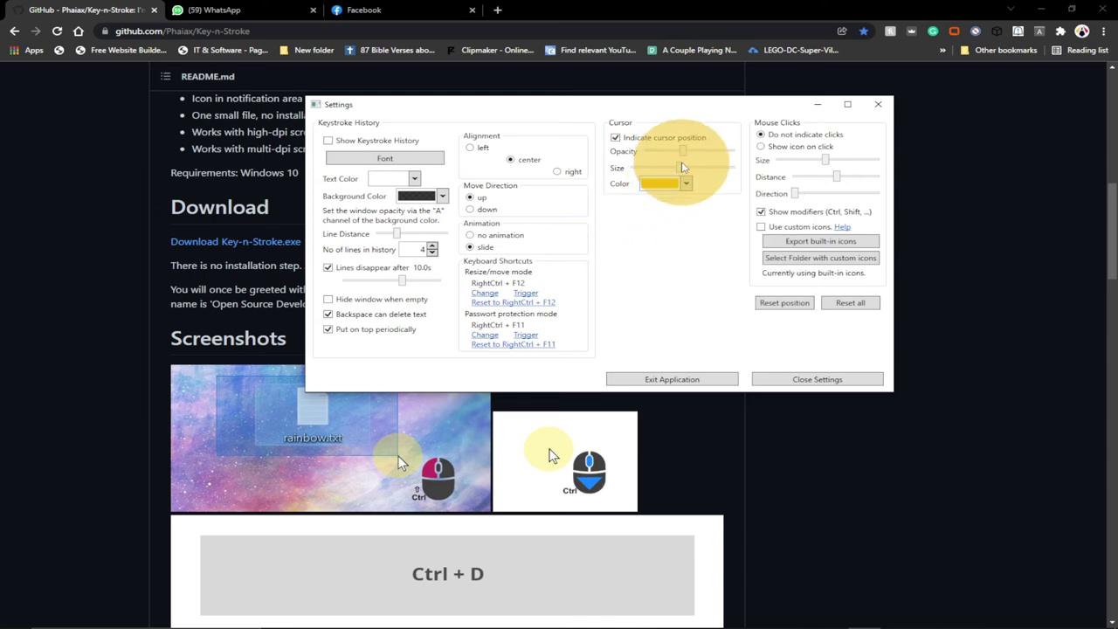
drag(680, 164, 657, 168)
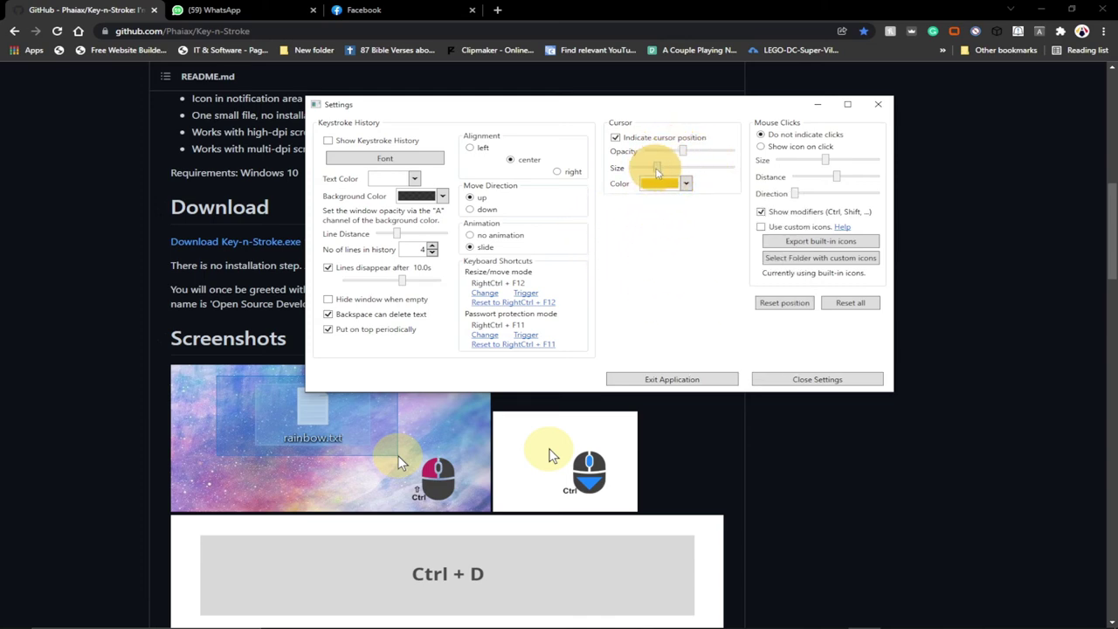
click(795, 379)
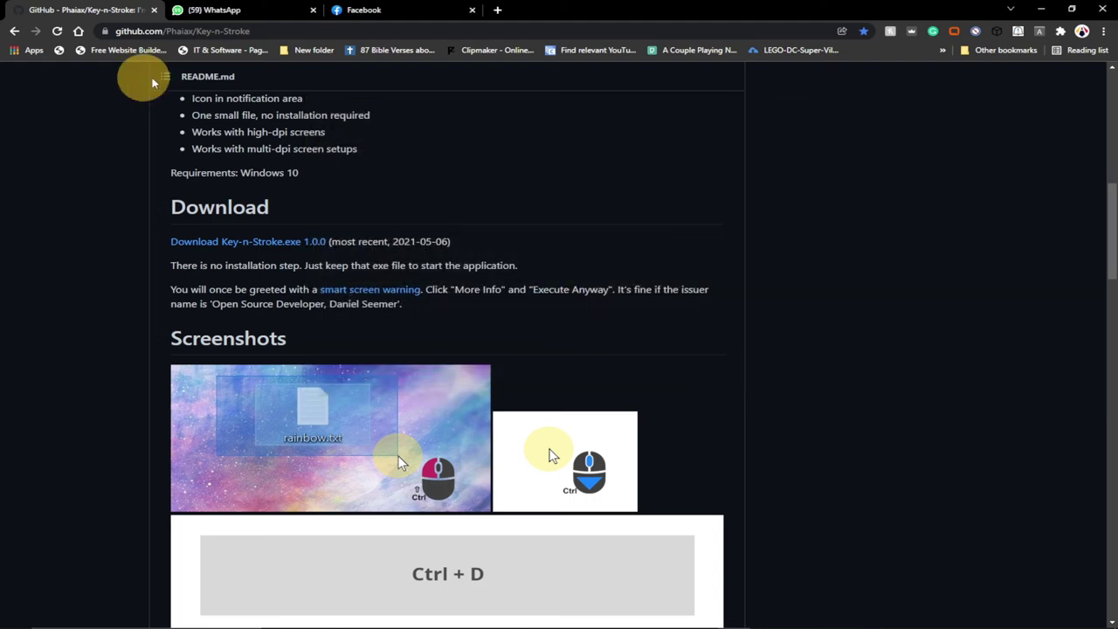
- Switch Photoshop to the BE FRUITFUL banner document, then return to Chrome's GitHub page
click(505, 617)
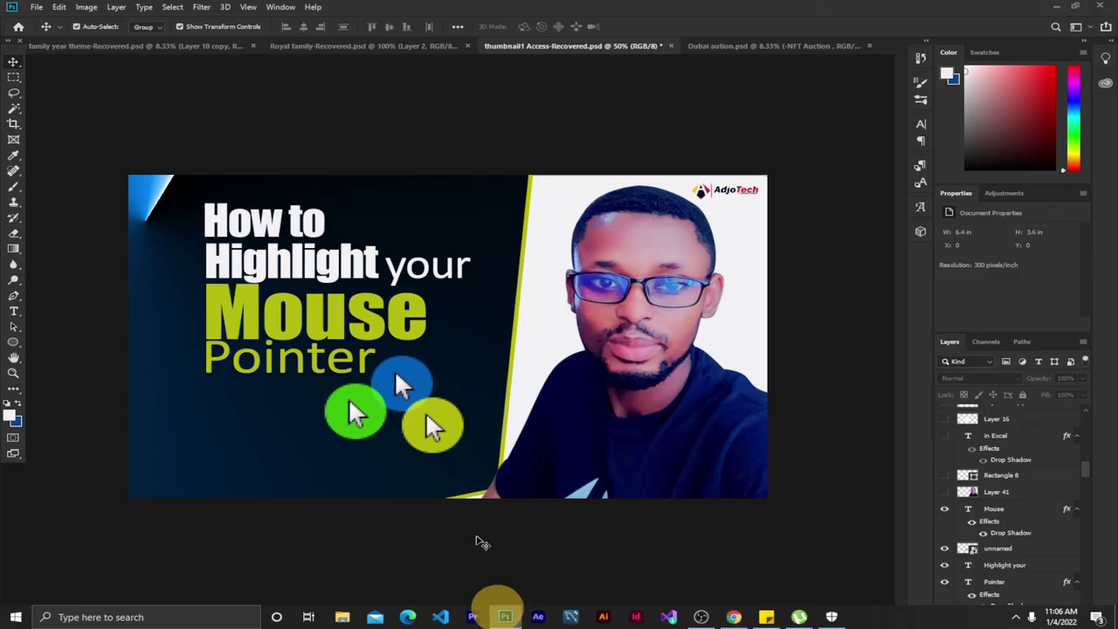
click(399, 45)
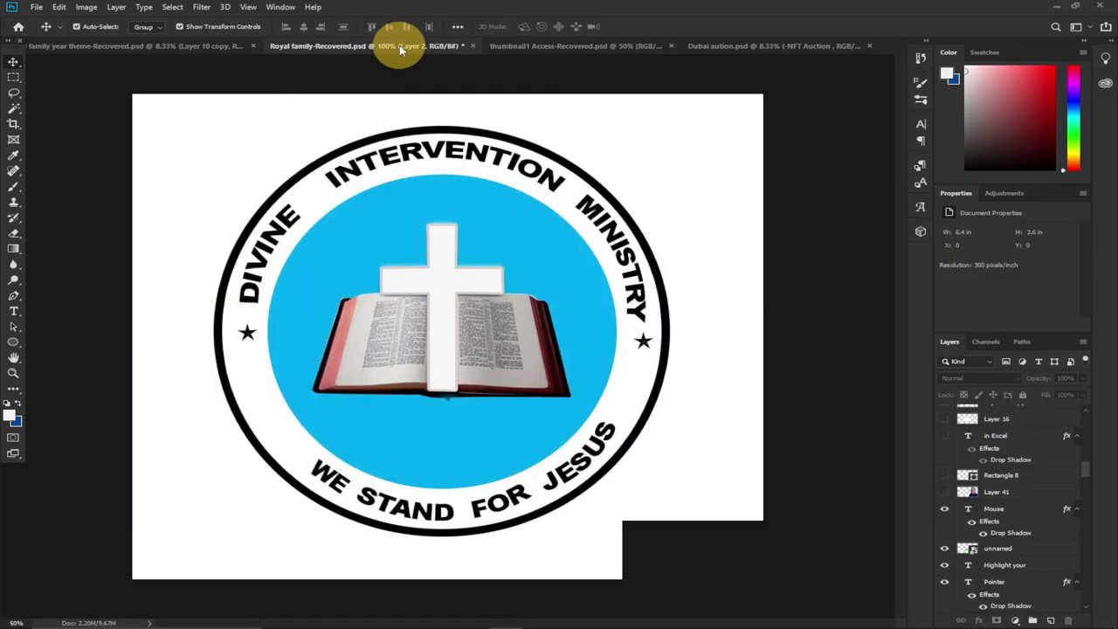
click(747, 46)
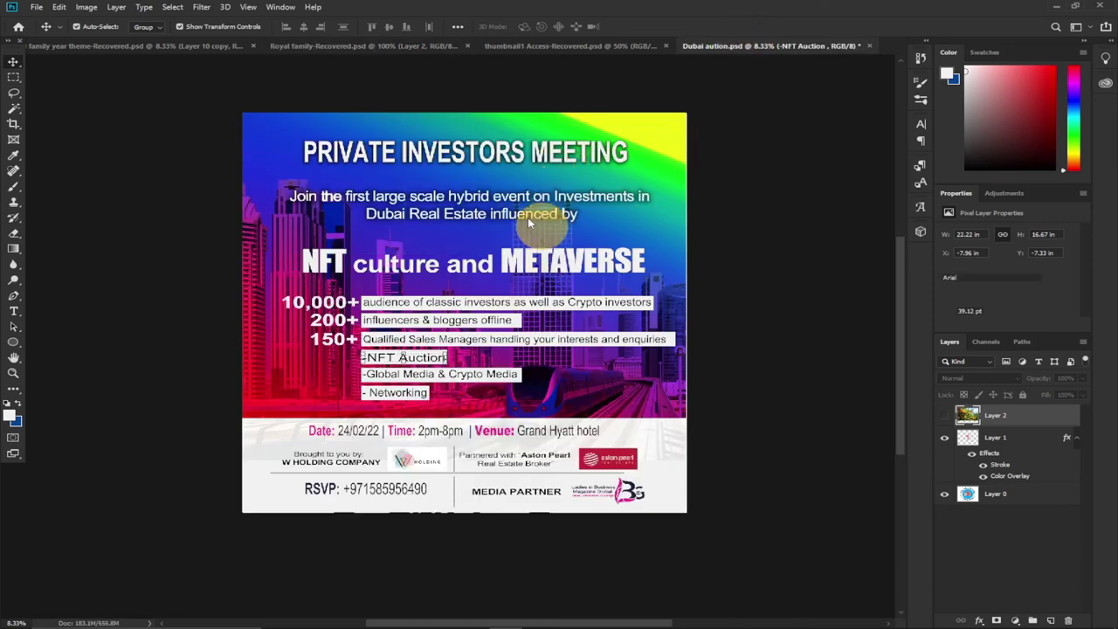
click(158, 45)
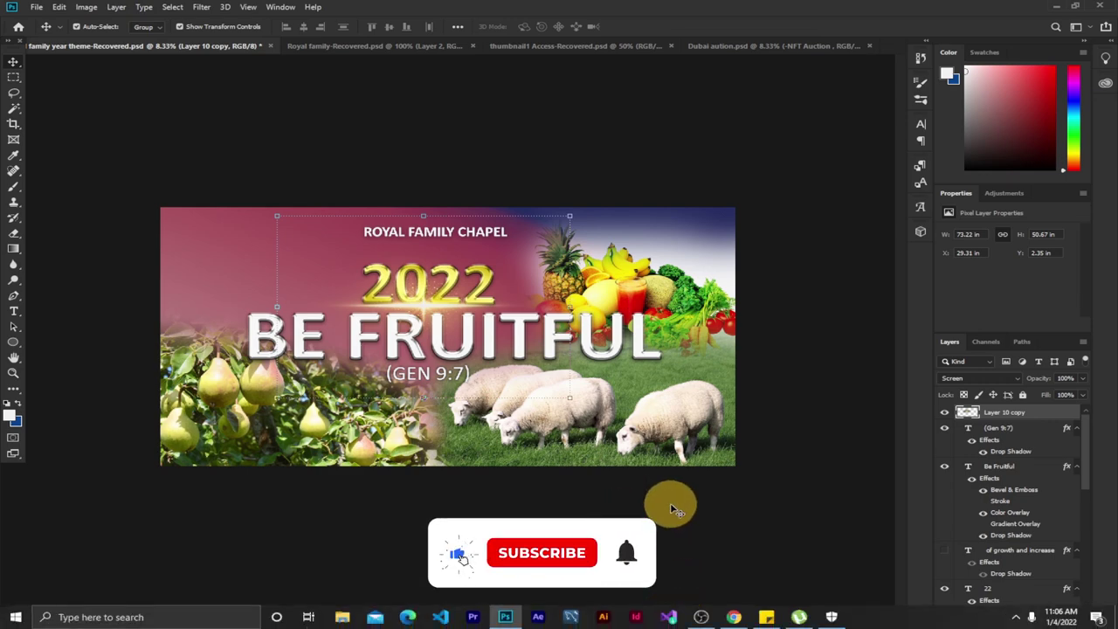
click(734, 617)
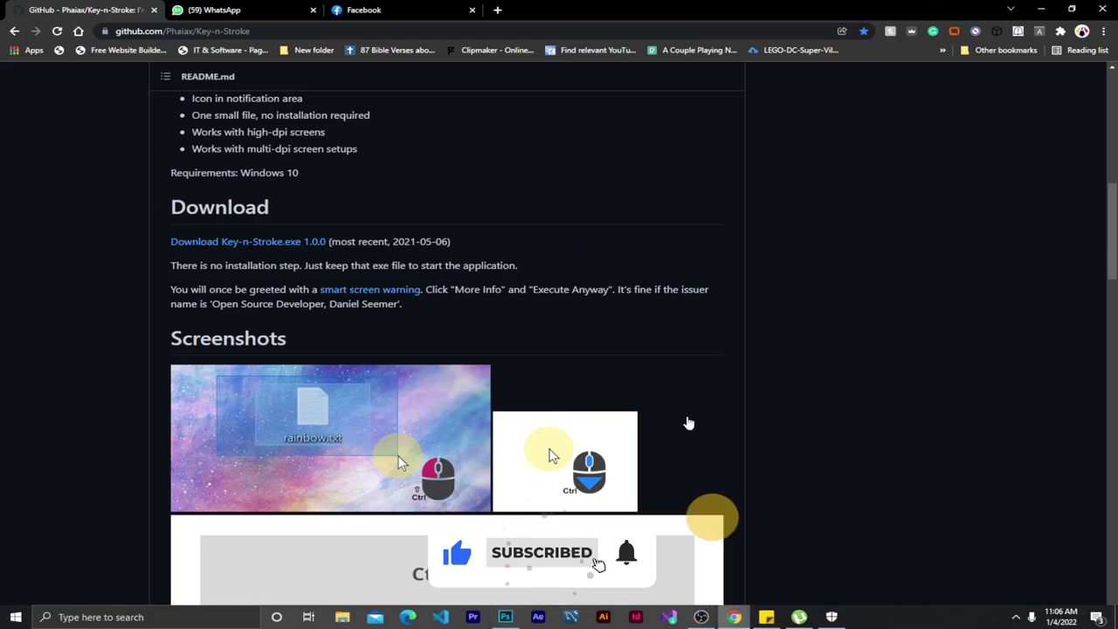
- Scroll through the GitHub README, then bring up Windows Security's Virus & threat protection settings
scroll(519, 267, up, 1)
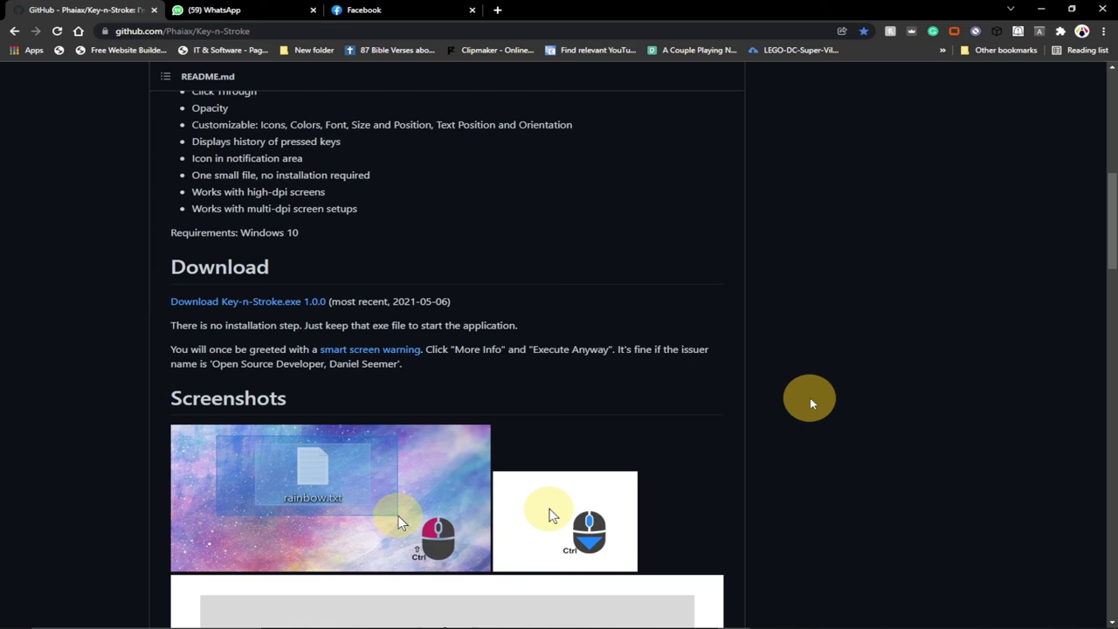
scroll(843, 408, down, 3)
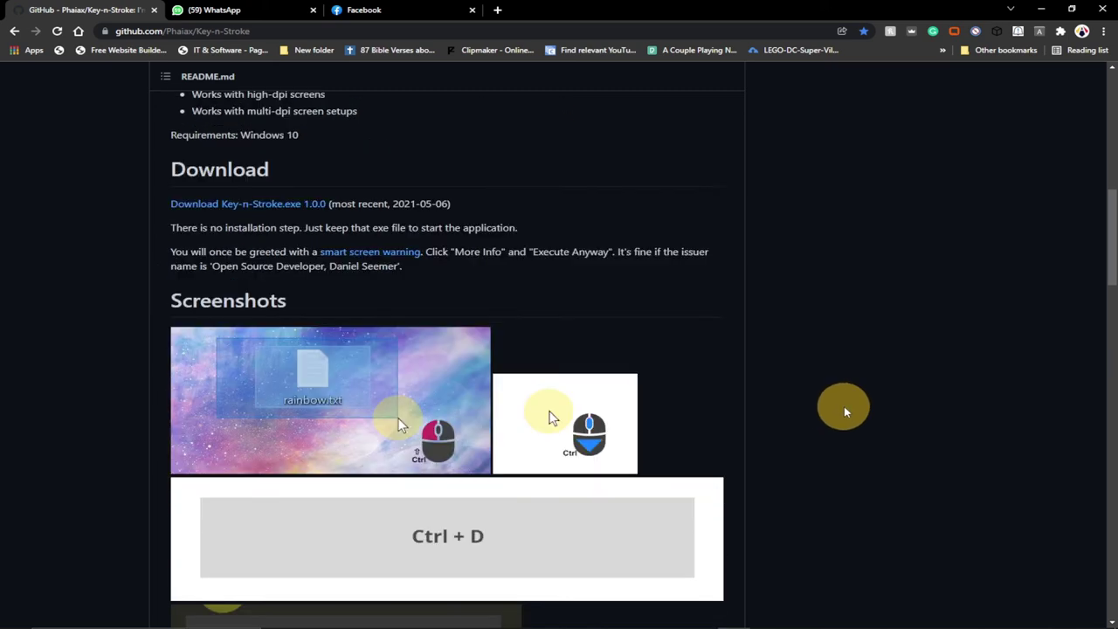
scroll(845, 406, up, 3)
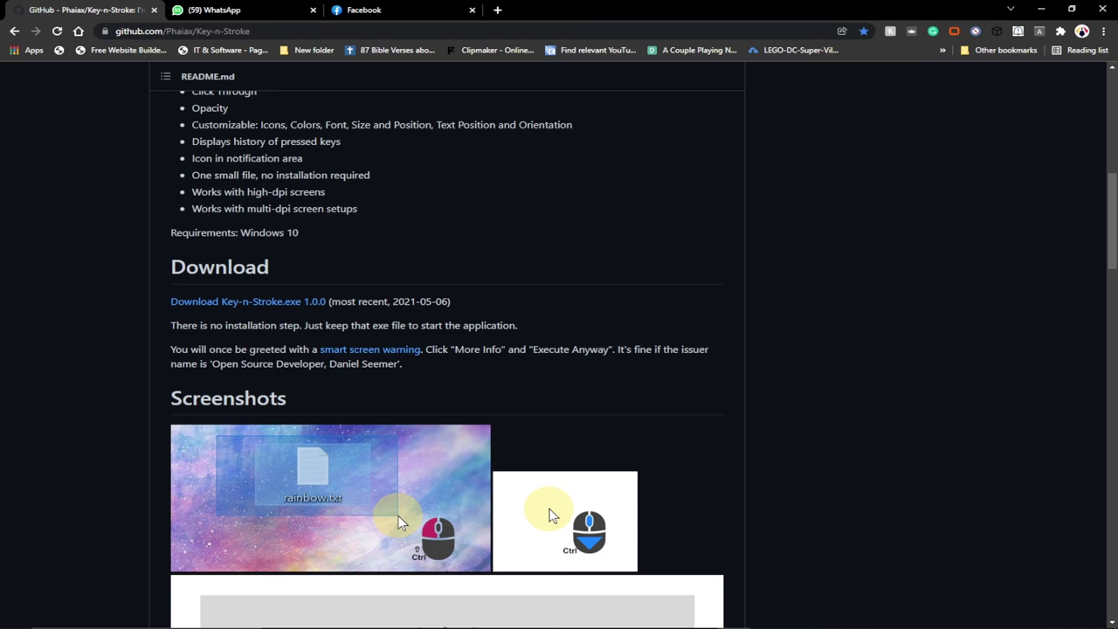
click(832, 617)
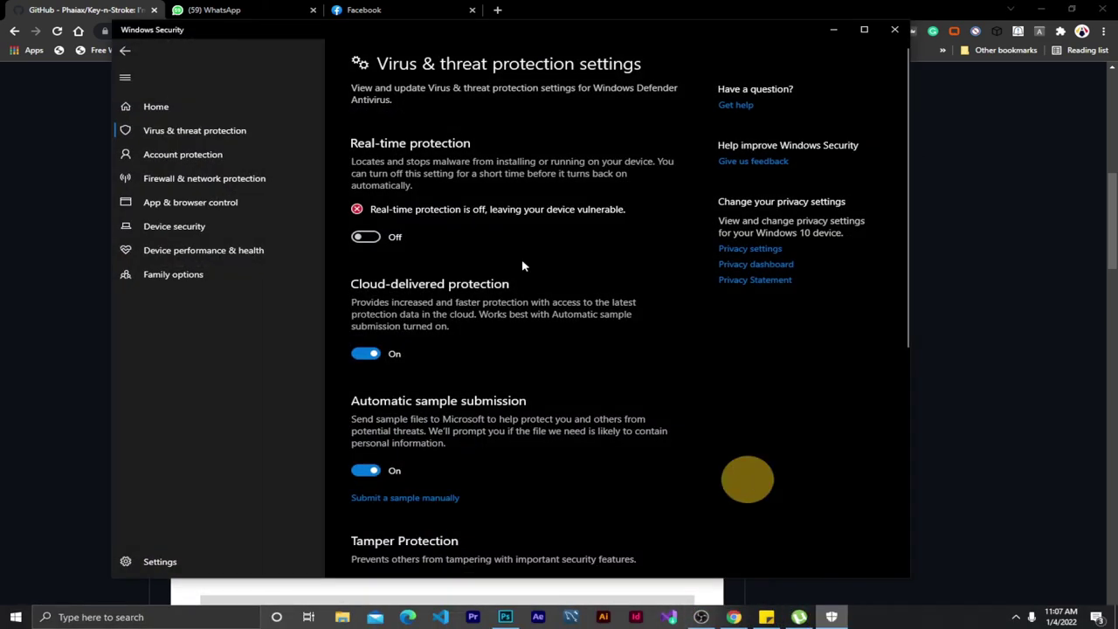